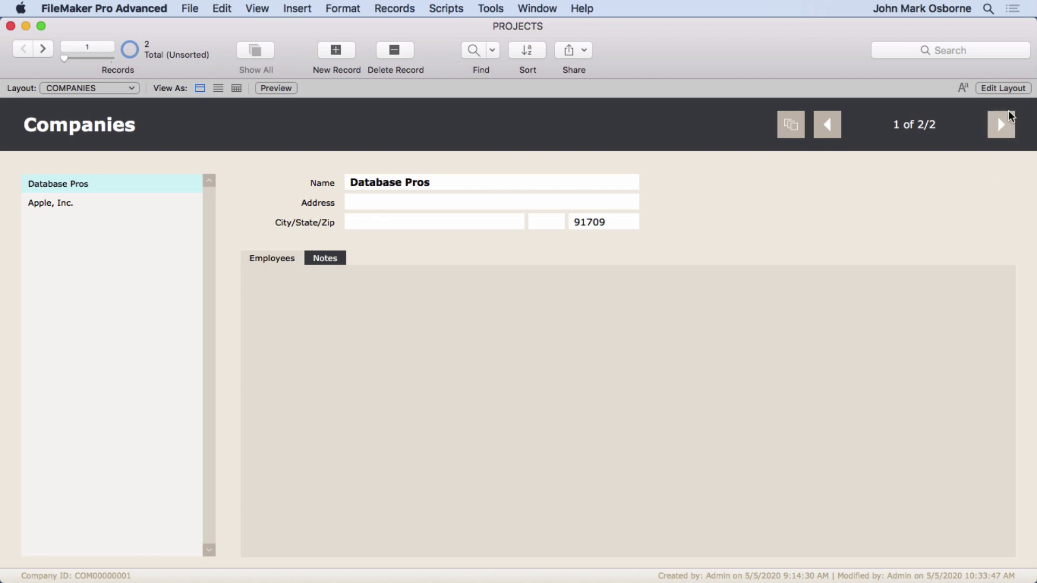
# Step: Switch the Companies layout to Layout mode and give the company list portal 18 rows
pyautogui.click(1005, 89)
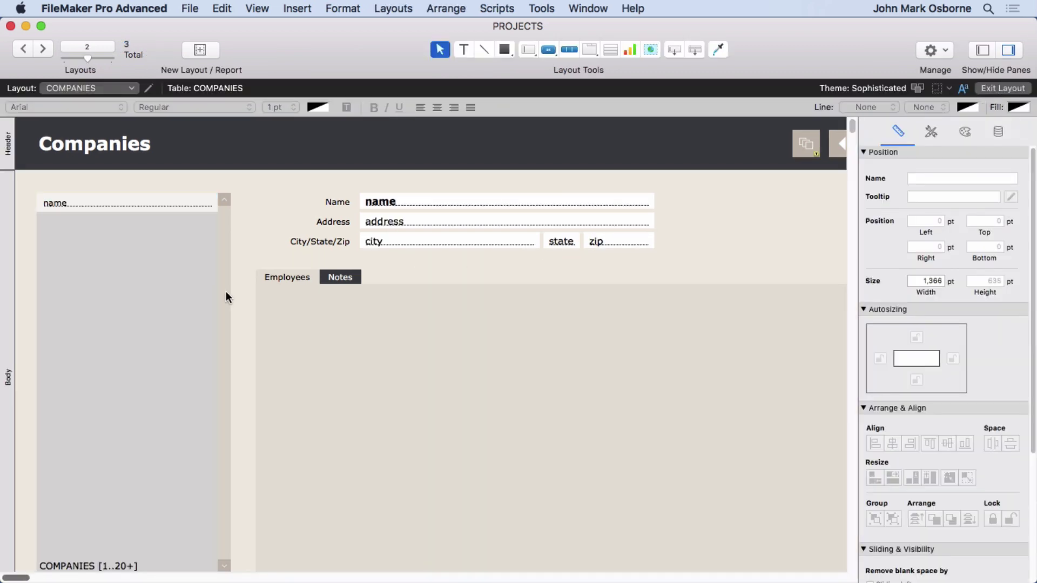
pyautogui.doubleClick(207, 290)
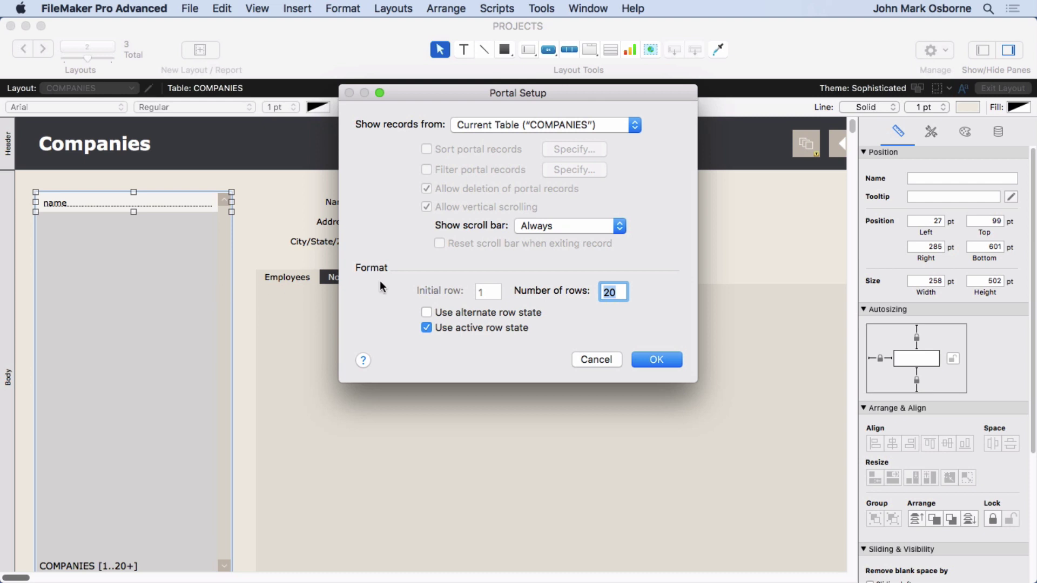
pyautogui.write('18')
pyautogui.click(656, 360)
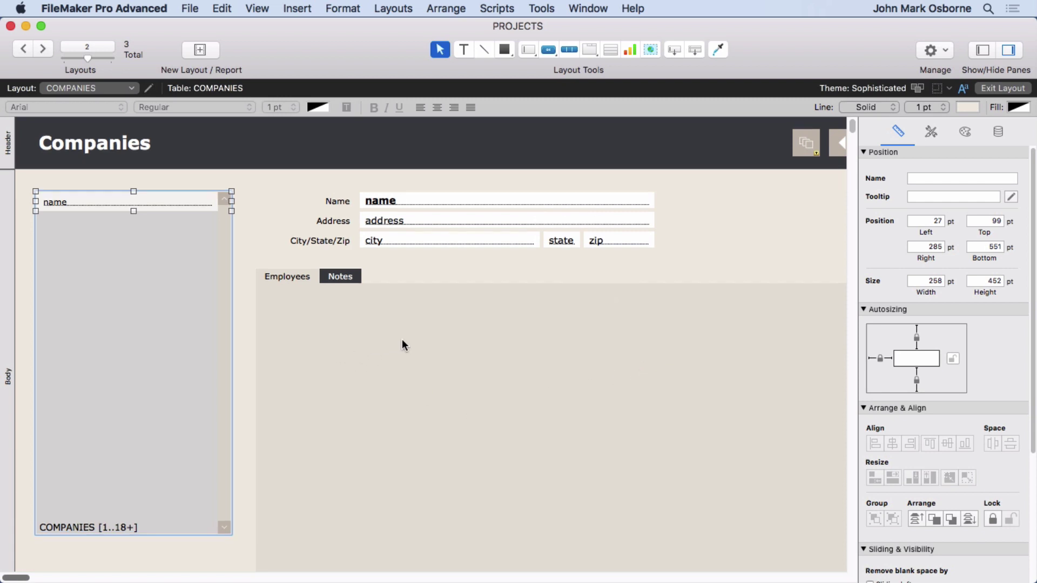
# Step: Move the company list portal down from 99 pt to 148 pt from the top
pyautogui.scroll(-2, 402, 345)
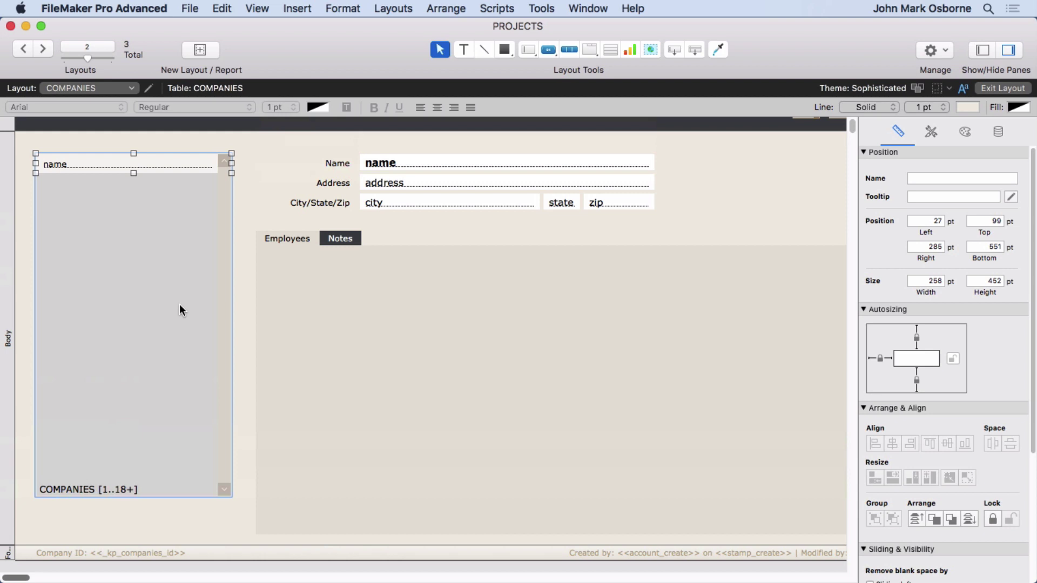
pyautogui.moveTo(180, 304); pyautogui.dragTo(179, 340)
pyautogui.scroll(-5, 239, 393)
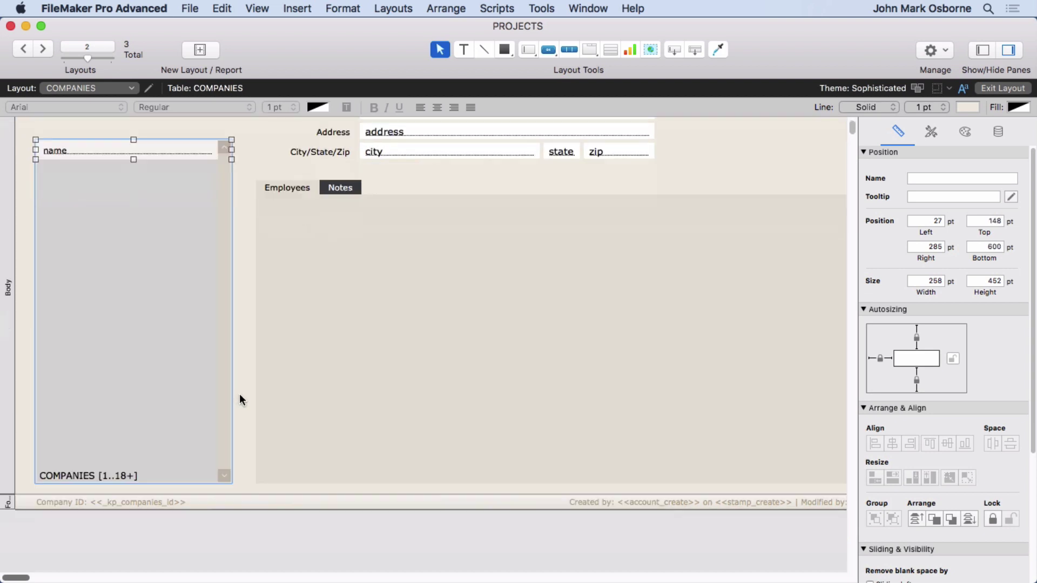
pyautogui.click(305, 408)
pyautogui.moveTo(304, 410); pyautogui.dragTo(341, 423)
pyautogui.scroll(6, 331, 317)
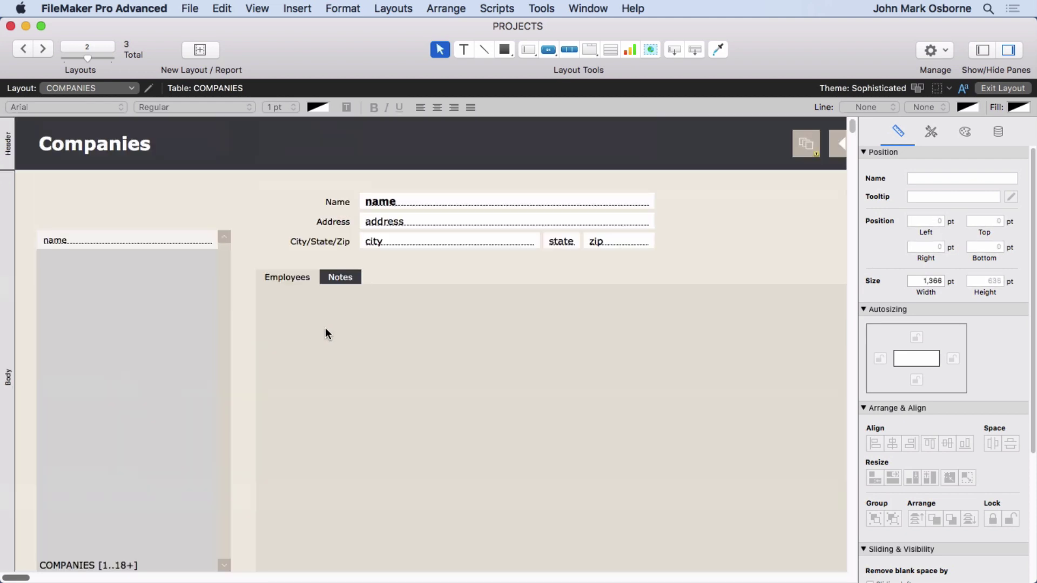
# Step: Lower the Employees/Notes tab panel to 244 pt and nudge the Name/Address/City fields down to 149 pt
pyautogui.click(326, 329)
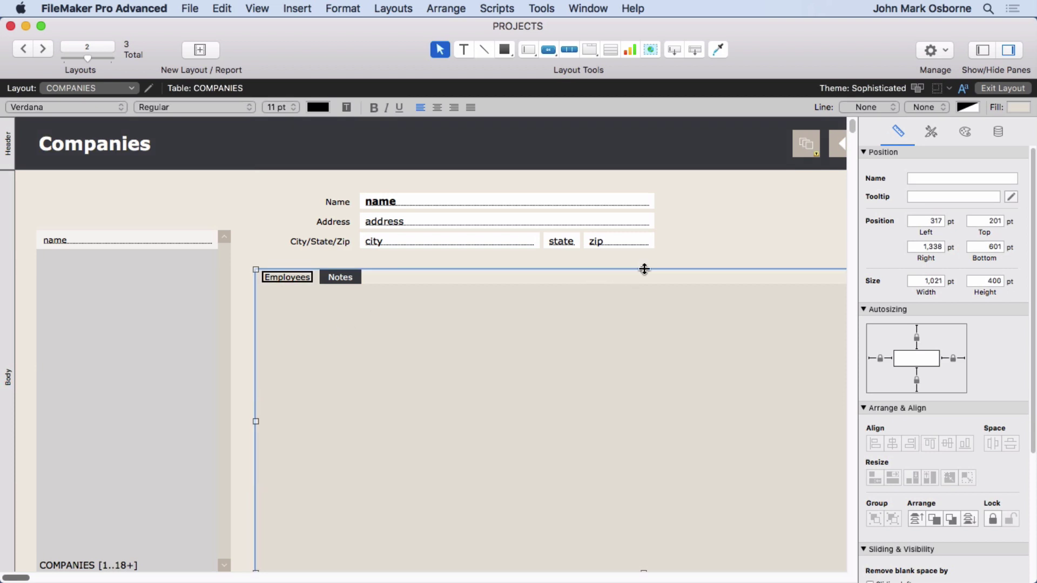
pyautogui.moveTo(644, 270); pyautogui.dragTo(646, 303)
pyautogui.moveTo(684, 273); pyautogui.dragTo(325, 185)
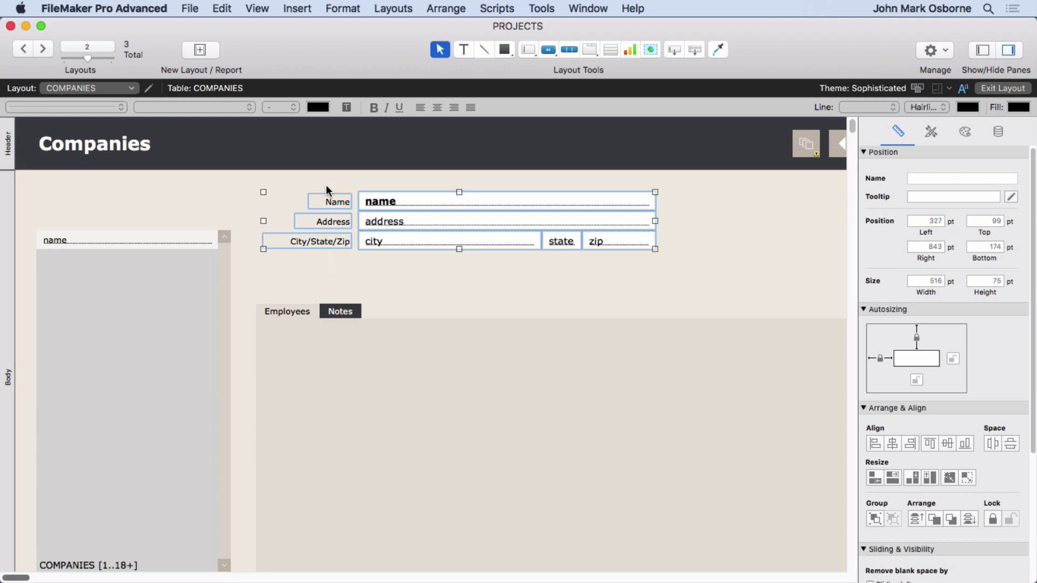
pyautogui.press('Down')
pyautogui.press('Down')
pyautogui.press('Down')
pyautogui.press('Down')
pyautogui.press('Down')
pyautogui.press('Down')
pyautogui.press('Down')
pyautogui.press('Down')
pyautogui.press('Down')
pyautogui.press('Down')
pyautogui.press('Down')
pyautogui.press('Down')
pyautogui.press('Down')
pyautogui.press('Down')
pyautogui.press('Down')
pyautogui.press('Down')
pyautogui.press('Down')
pyautogui.press('Down')
pyautogui.press('Down')
pyautogui.press('Down')
pyautogui.press('Down')
pyautogui.press('Down')
pyautogui.press('Down')
pyautogui.press('Down')
pyautogui.press('Down')
pyautogui.press('Down')
pyautogui.press('Down')
pyautogui.press('Down')
pyautogui.press('Down')
pyautogui.press('Down')
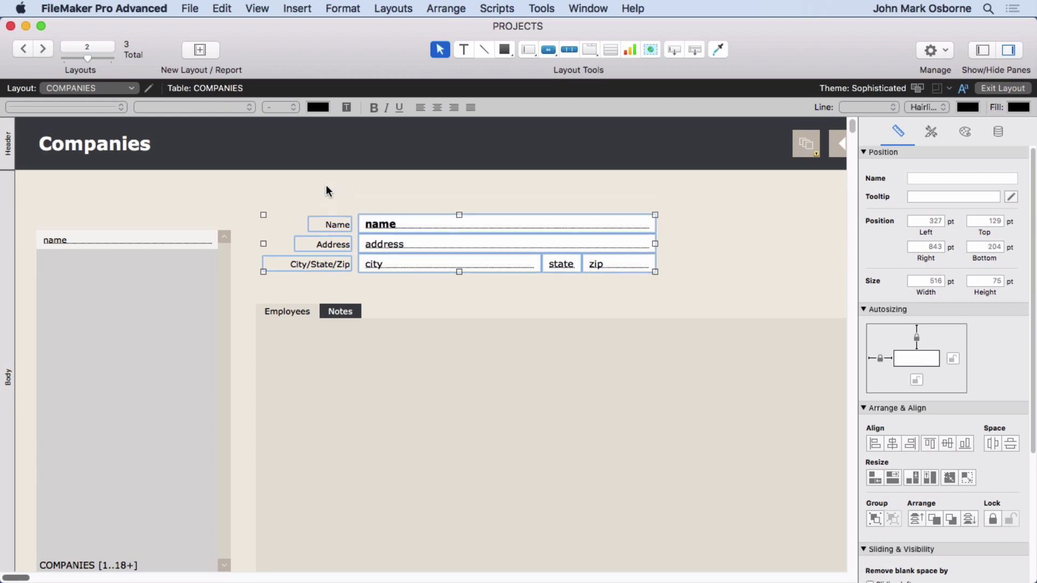
pyautogui.press('Down')
pyautogui.press('Down')
pyautogui.press('Down')
pyautogui.press('Down')
pyautogui.press('Down')
pyautogui.press('Down')
pyautogui.press('Down')
pyautogui.press('Down')
pyautogui.press('Down')
pyautogui.press('Down')
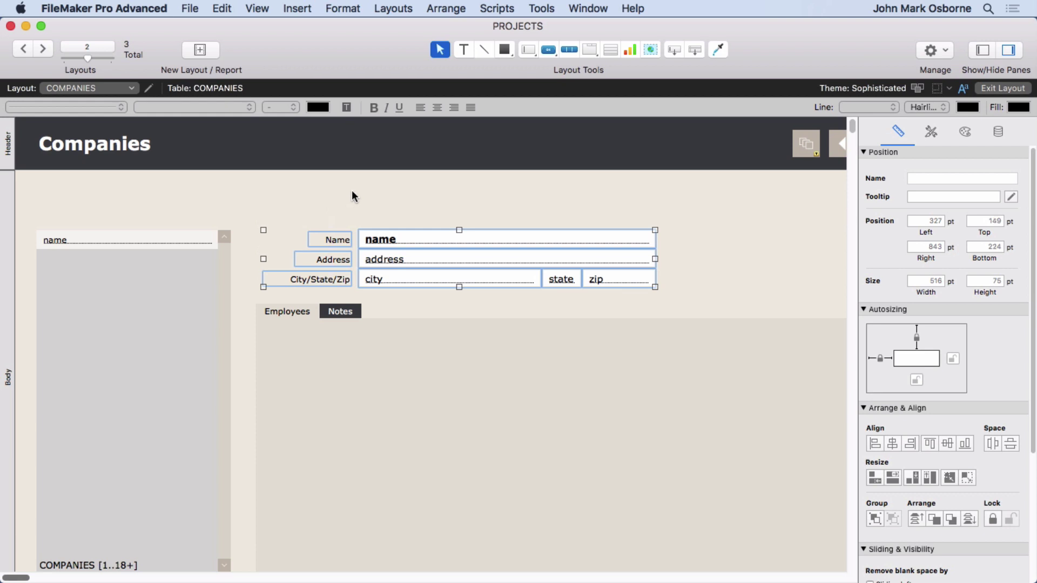
pyautogui.click(352, 190)
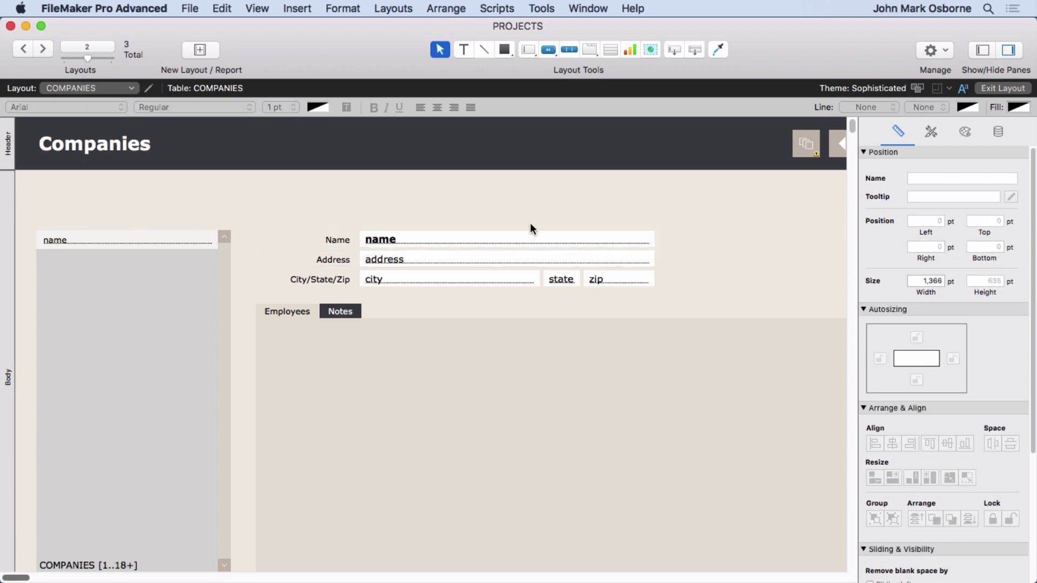
# Step: Draw a button above the company list labelled 'New Company'
pyautogui.click(547, 50)
pyautogui.moveTo(35, 181); pyautogui.dragTo(179, 211)
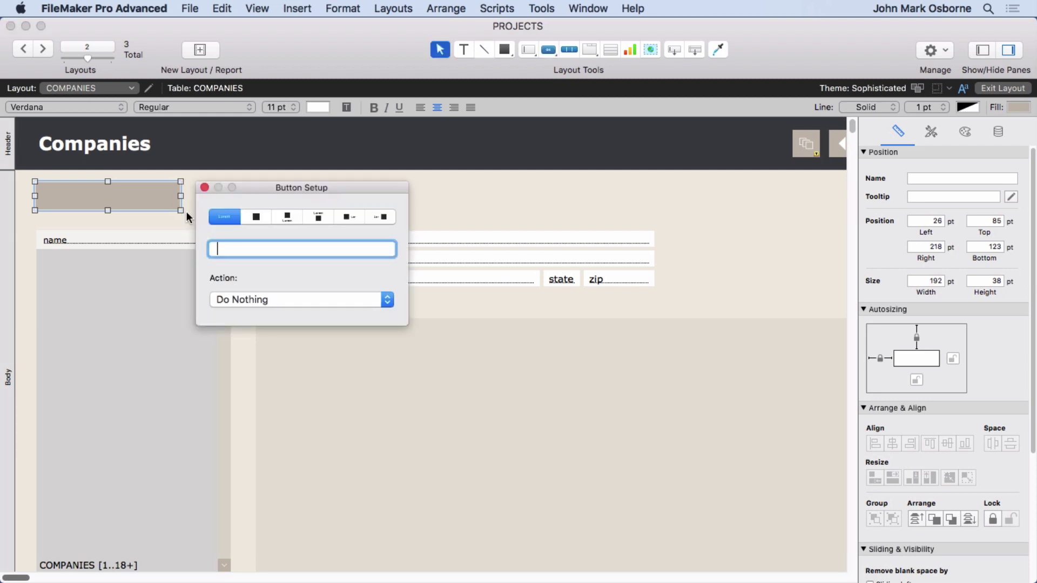
pyautogui.write('New Compan')
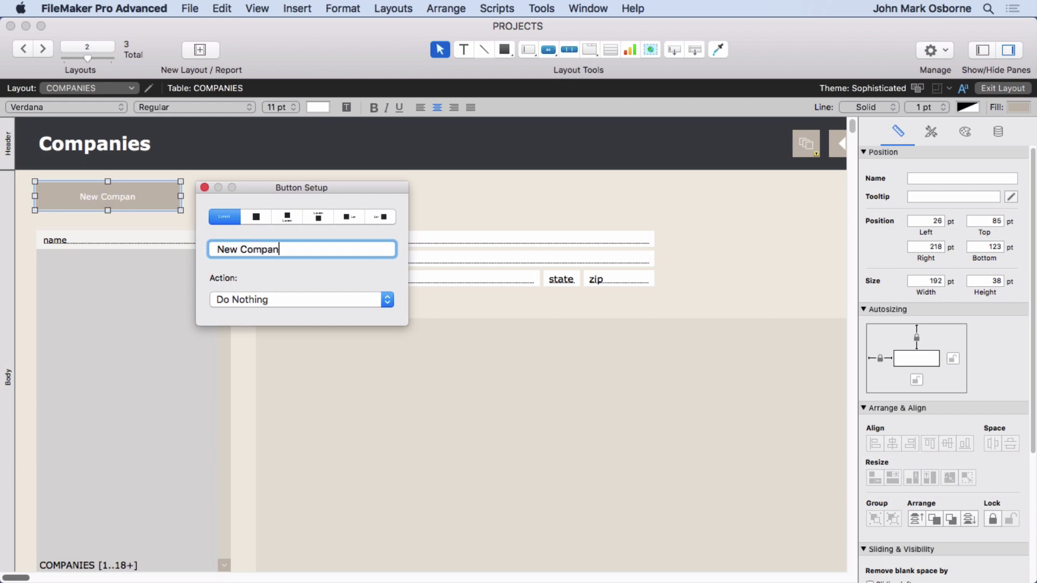
pyautogui.write('y')
# Step: Give the button a bold plus icon left of the label at 14 pt
pyautogui.click(340, 218)
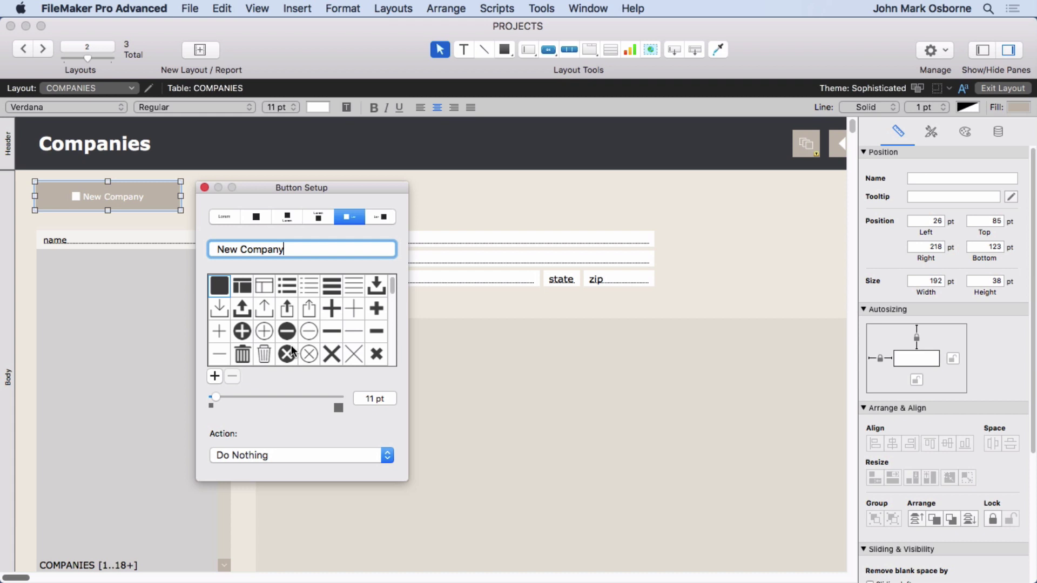
pyautogui.click(373, 307)
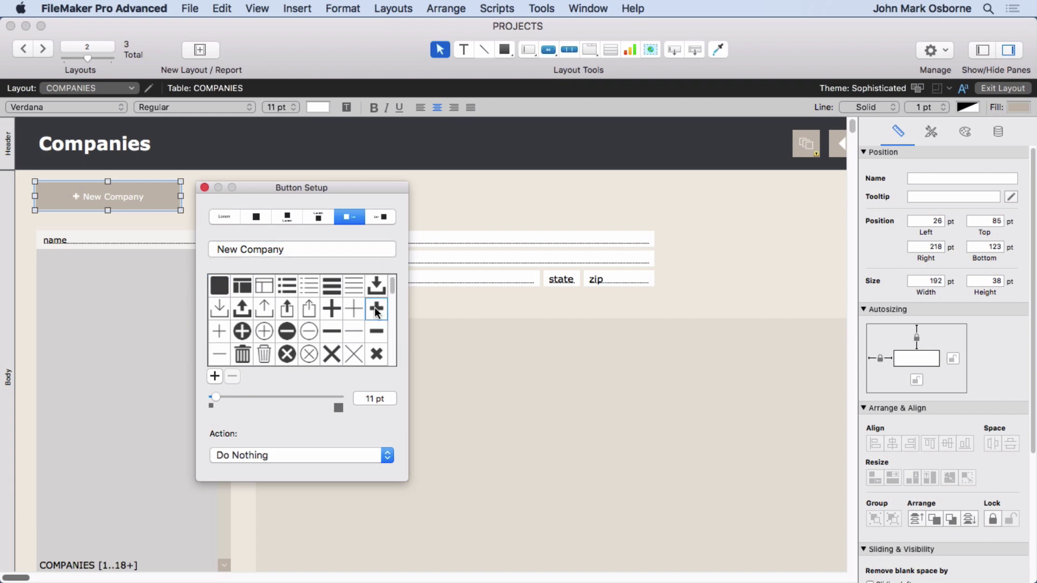
pyautogui.doubleClick(369, 398)
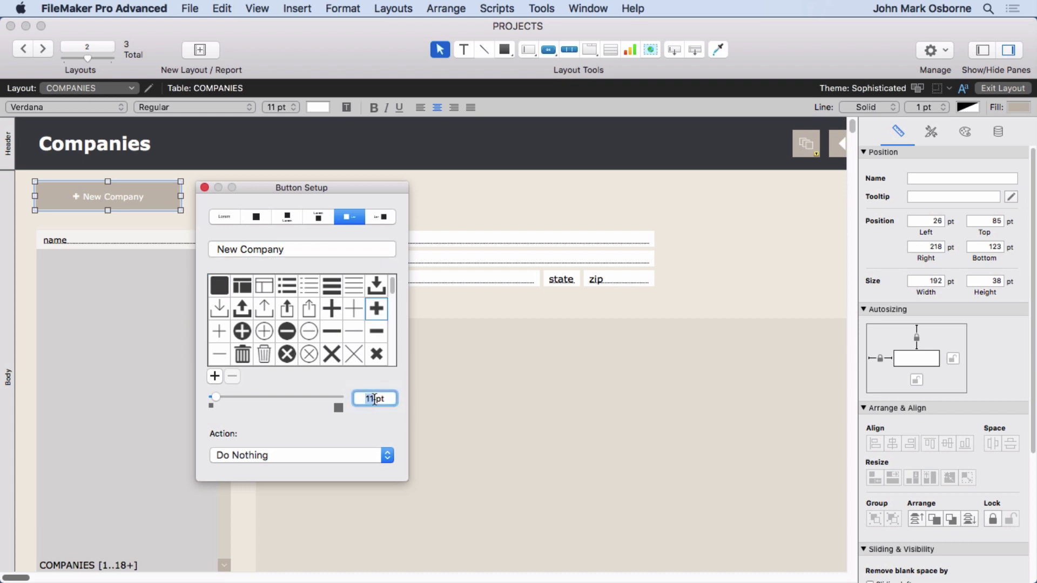
pyautogui.write('14')
pyautogui.press('Tab')
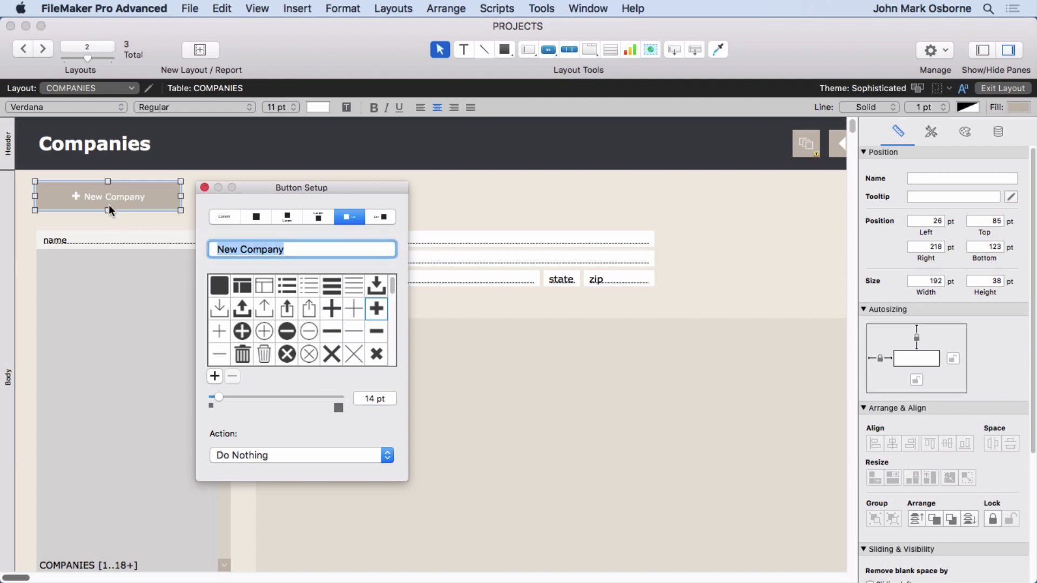
# Step: Make the button run the Single Step action New Record/Request
pyautogui.click(241, 460)
pyautogui.click(247, 478)
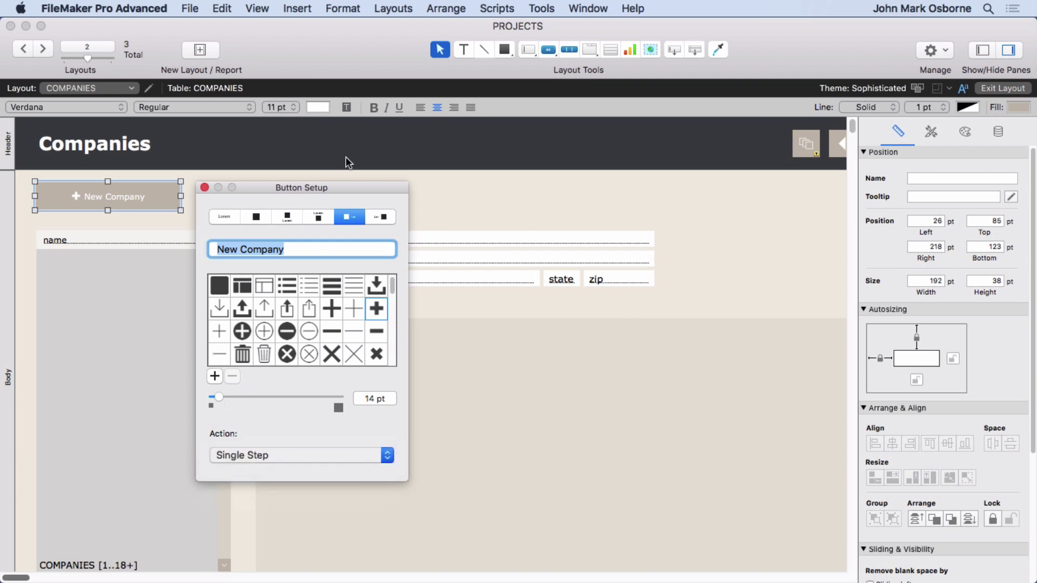
pyautogui.write('new')
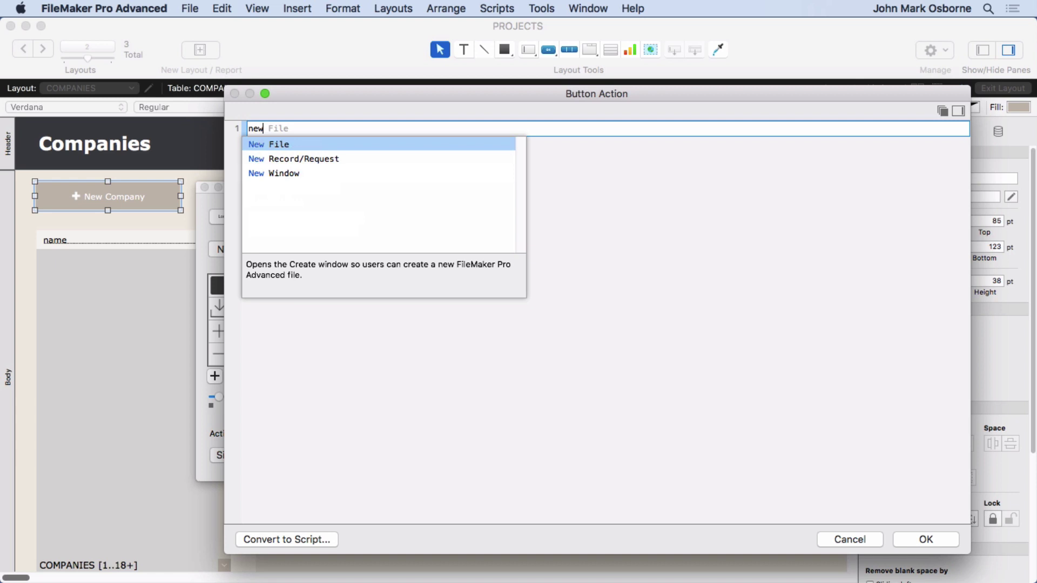
pyautogui.click(291, 159)
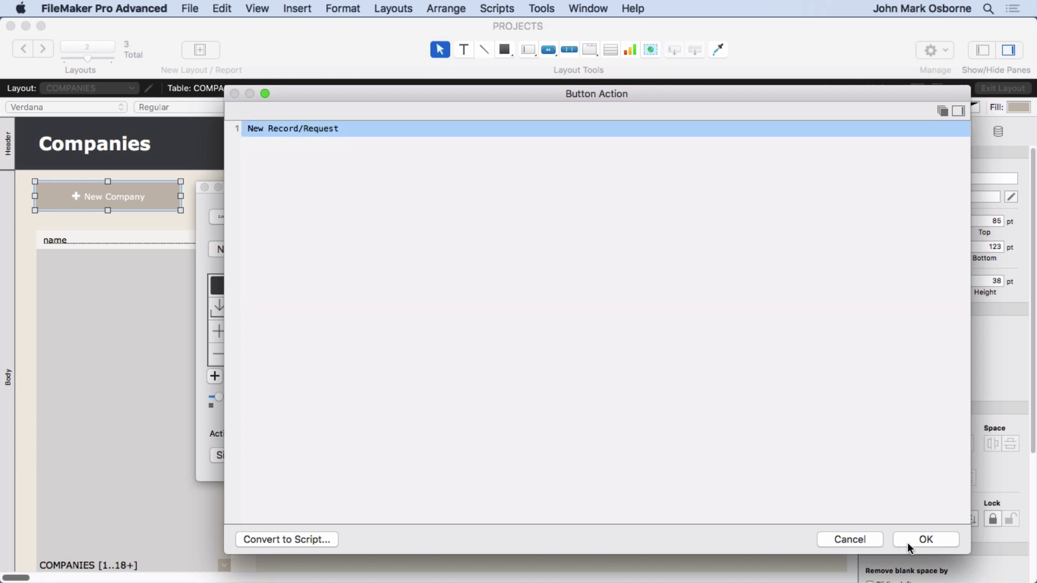
pyautogui.click(925, 542)
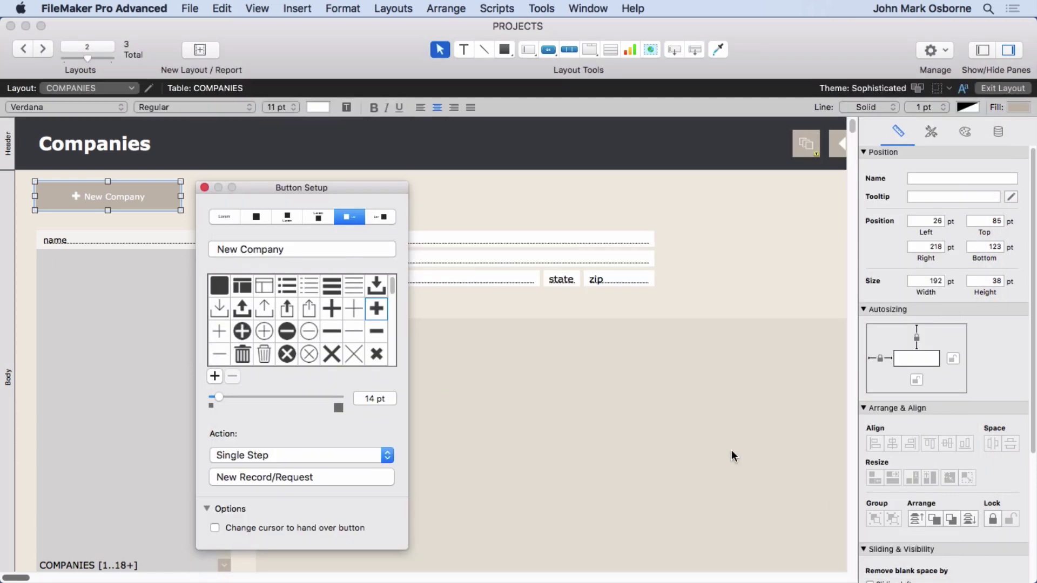
pyautogui.click(205, 187)
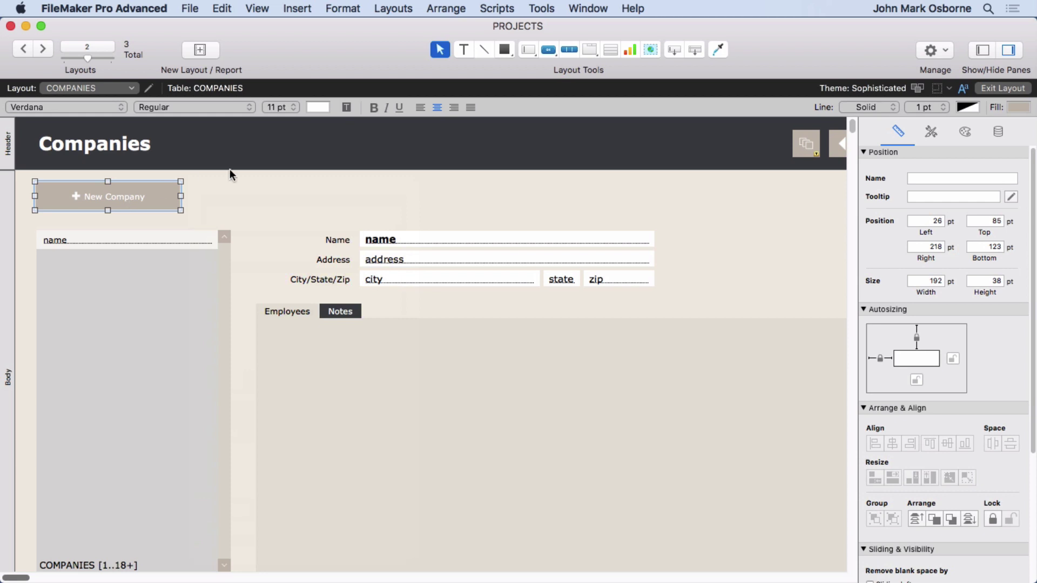
# Step: Set the New Company button text to 12 pt and shift the button slightly right
pyautogui.click(283, 107)
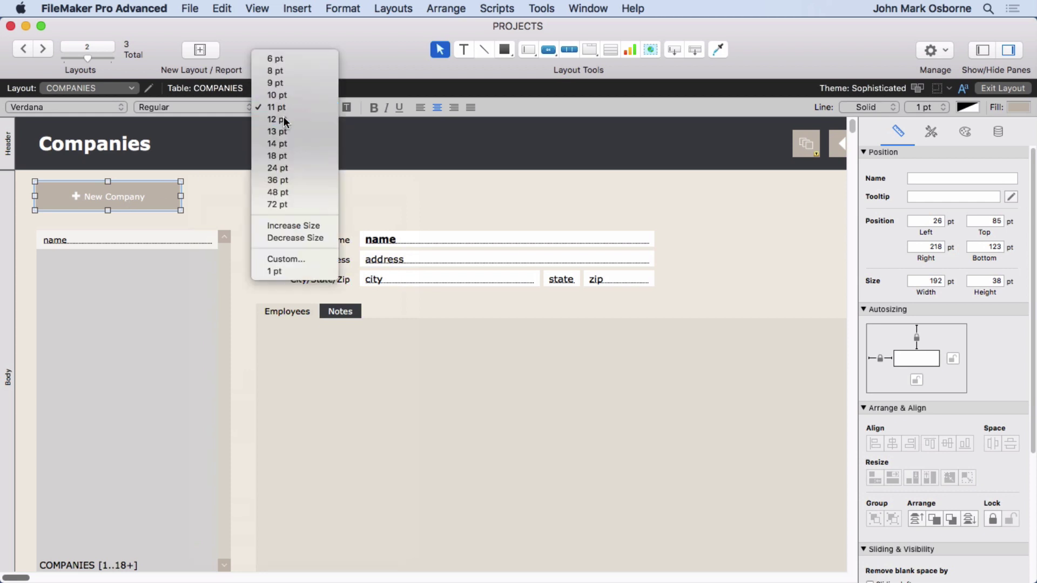
pyautogui.click(284, 117)
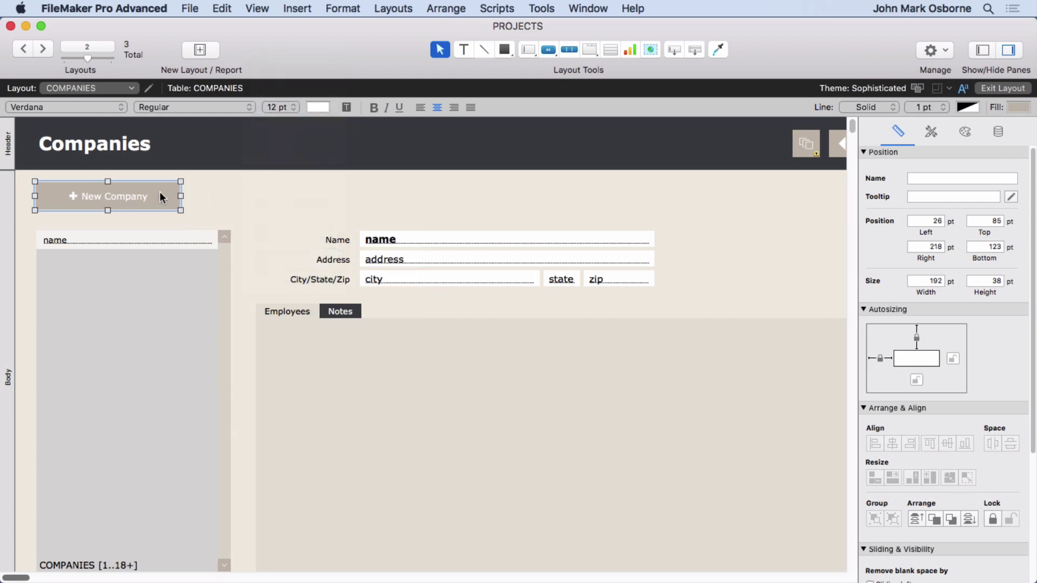
pyautogui.click(207, 197)
pyautogui.moveTo(125, 193); pyautogui.dragTo(124, 192)
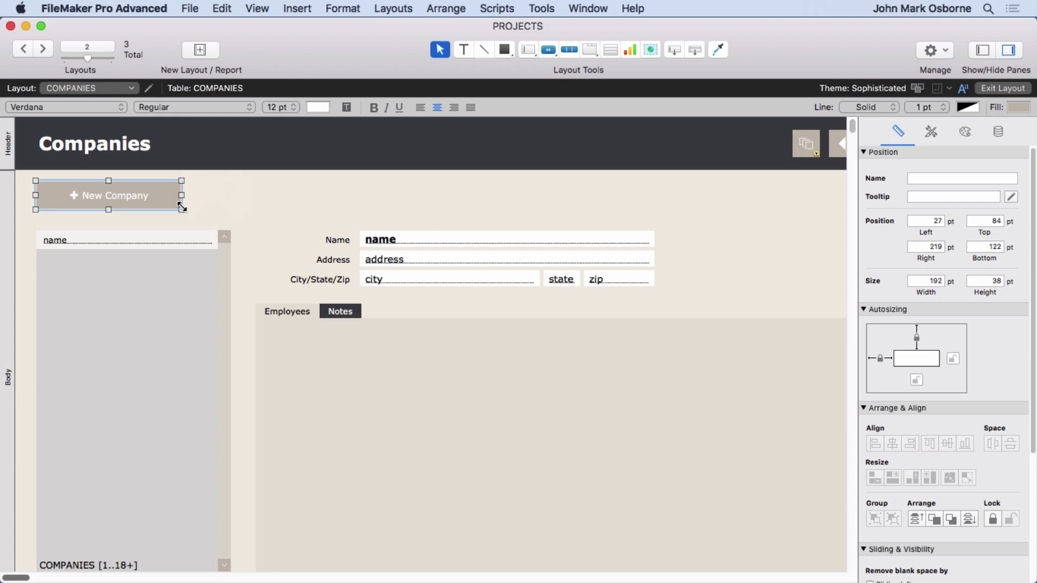
# Step: Duplicate the New Company button into a row of copies, then select the duplicates
pyautogui.click(225, 8)
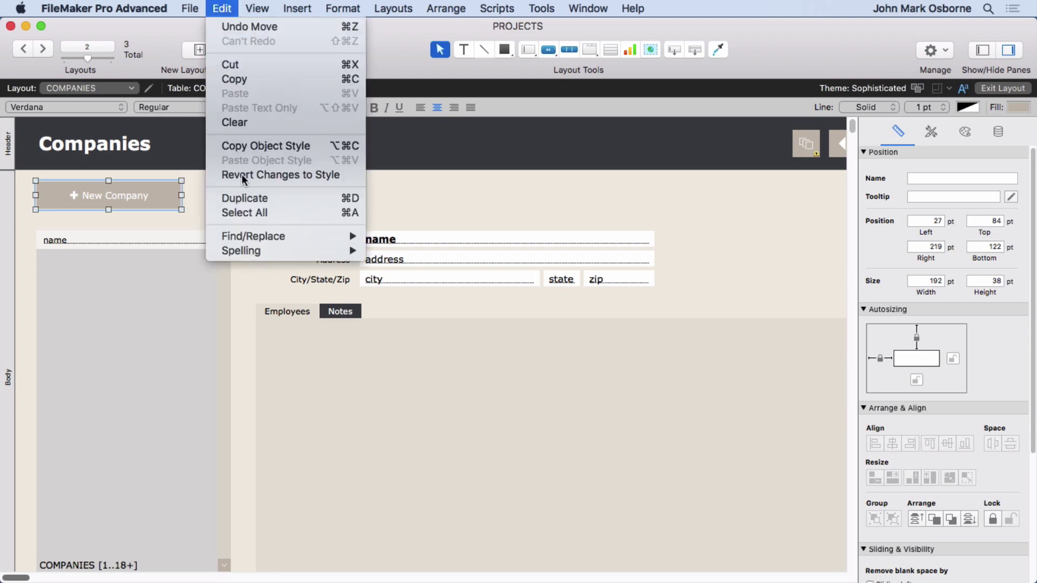
pyautogui.click(242, 198)
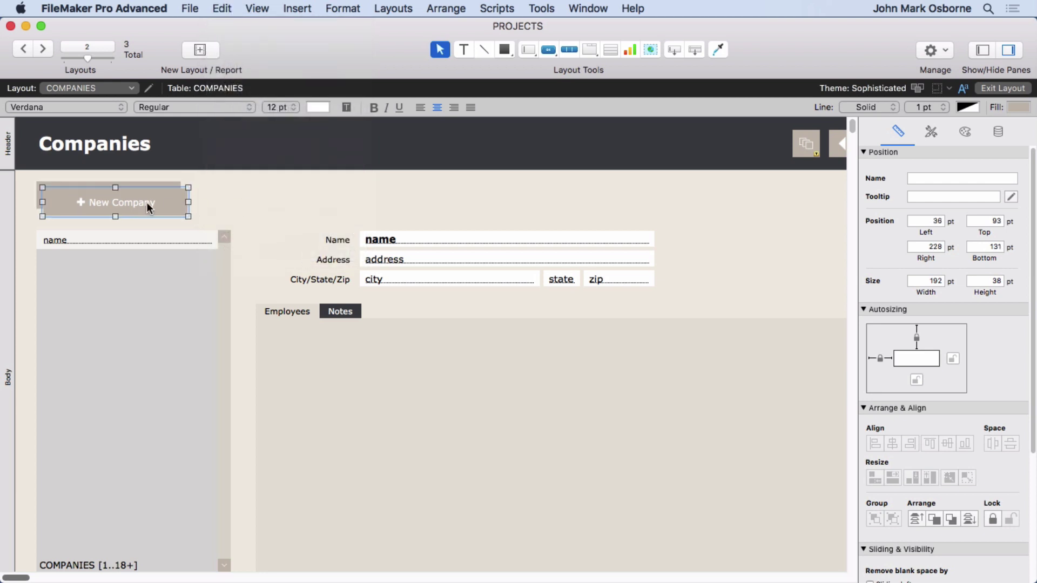
pyautogui.moveTo(57, 199); pyautogui.dragTo(204, 195)
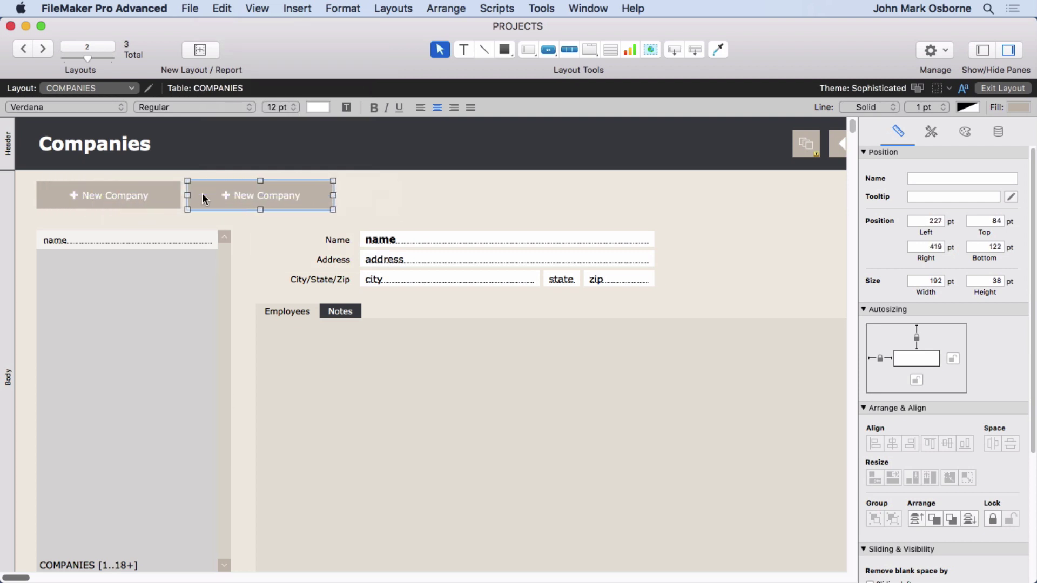
pyautogui.press('super+d')
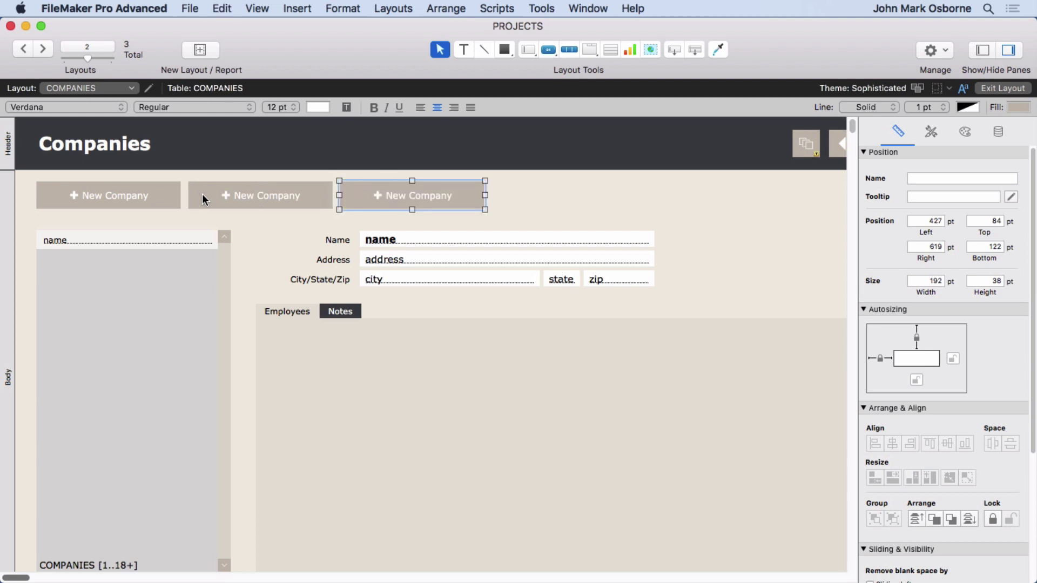
pyautogui.press('super+d')
pyautogui.press('super+d')
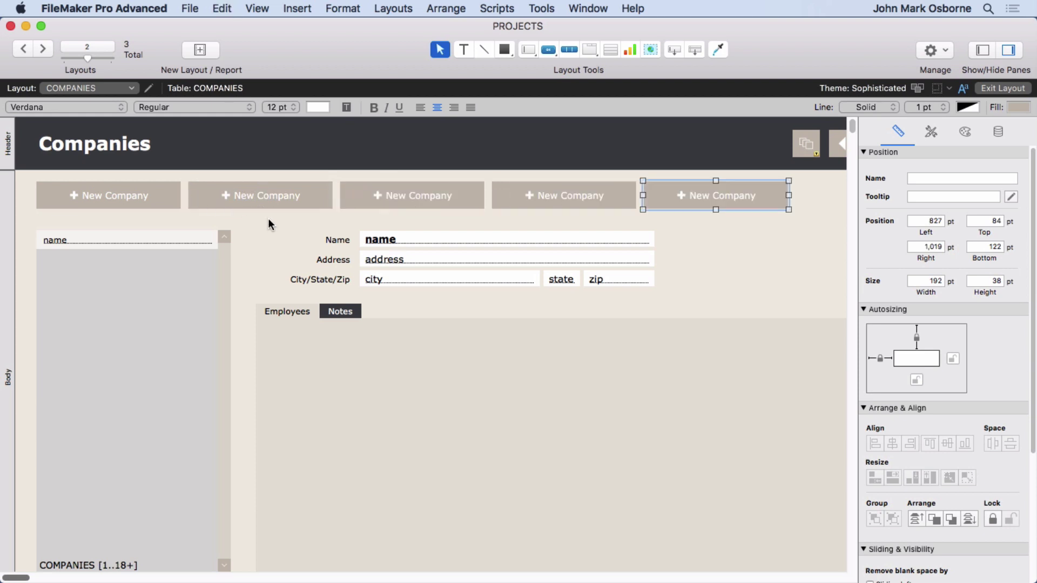
pyautogui.hscroll(10, 268, 218)
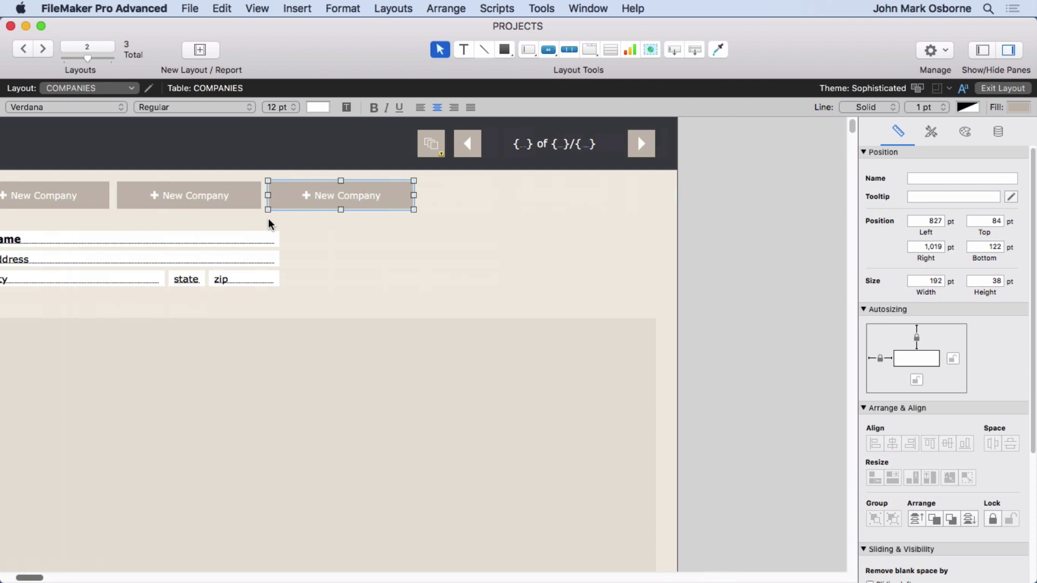
pyautogui.press('super+d')
pyautogui.hscroll(-10, 268, 218)
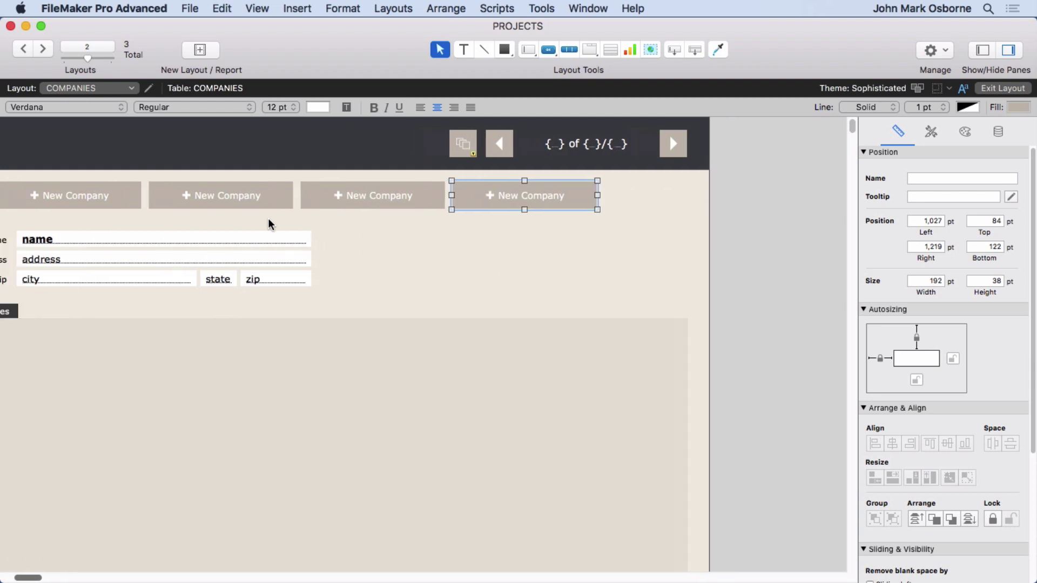
pyautogui.hscroll(6, 268, 219)
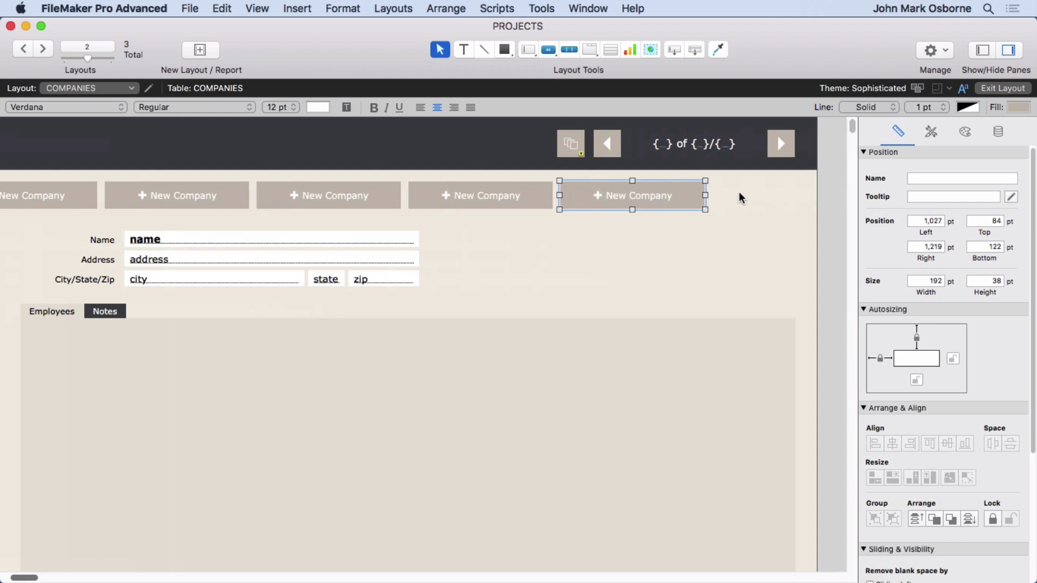
pyautogui.moveTo(760, 192); pyautogui.dragTo(16, 178)
# Step: Delete the selected duplicates and narrow the remaining New Company button to 168 pt
pyautogui.press('Delete')
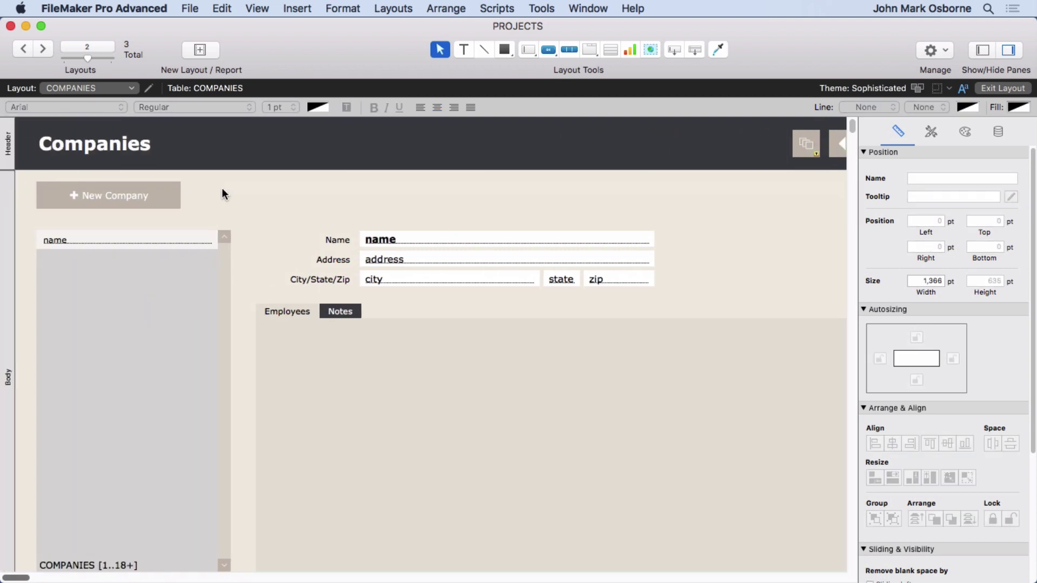
pyautogui.click(172, 193)
pyautogui.moveTo(182, 196); pyautogui.dragTo(253, 195)
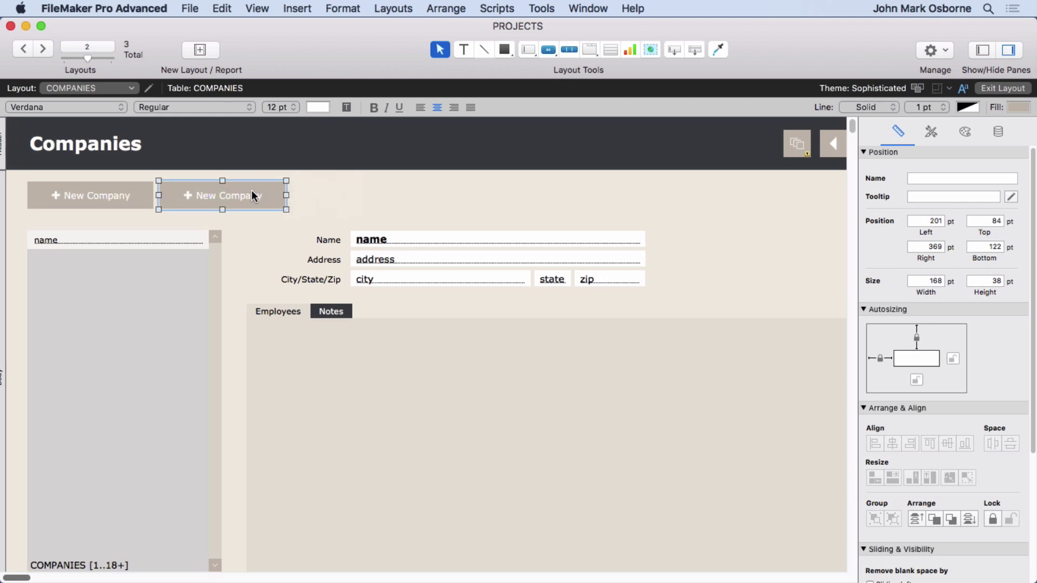
pyautogui.click(257, 229)
# Step: Duplicate the New Company button repeatedly into a trial row of copies
pyautogui.click(248, 196)
pyautogui.press('super+d')
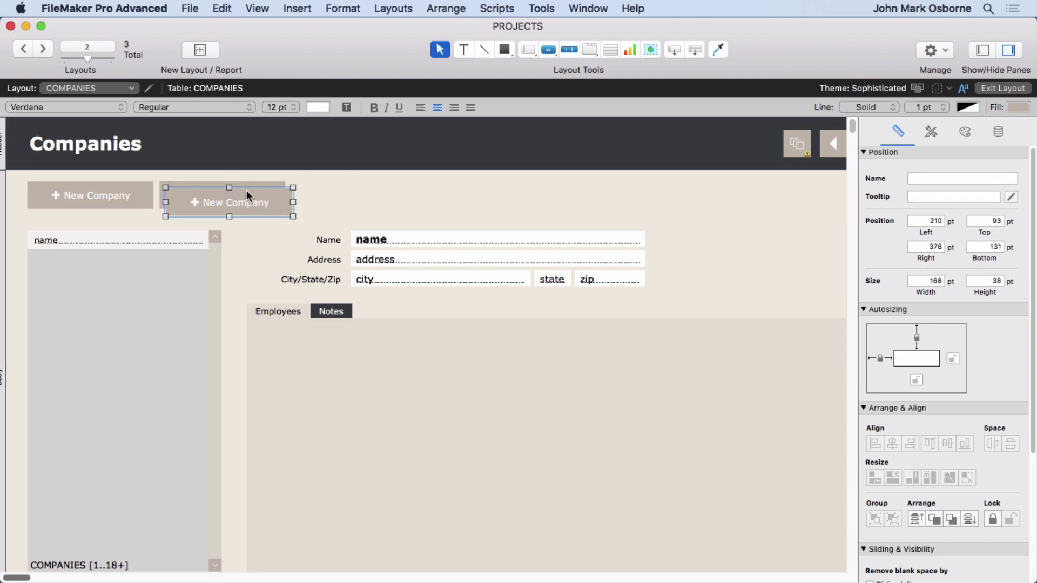
pyautogui.moveTo(251, 215); pyautogui.dragTo(234, 196)
pyautogui.click(231, 203)
pyautogui.press('super+d')
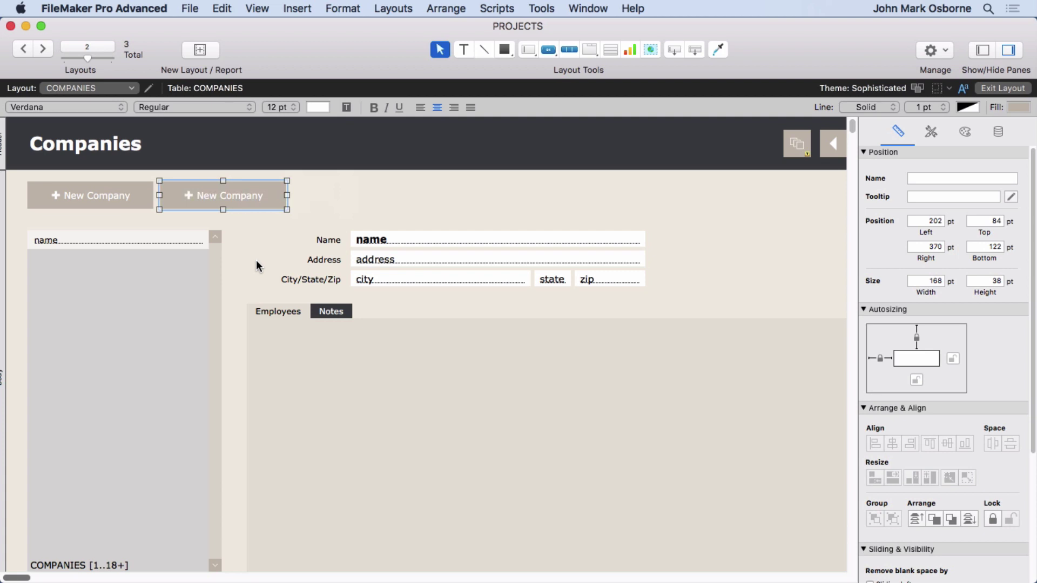
pyautogui.press('super+d')
pyautogui.press('super+d')
pyautogui.press('super+d')
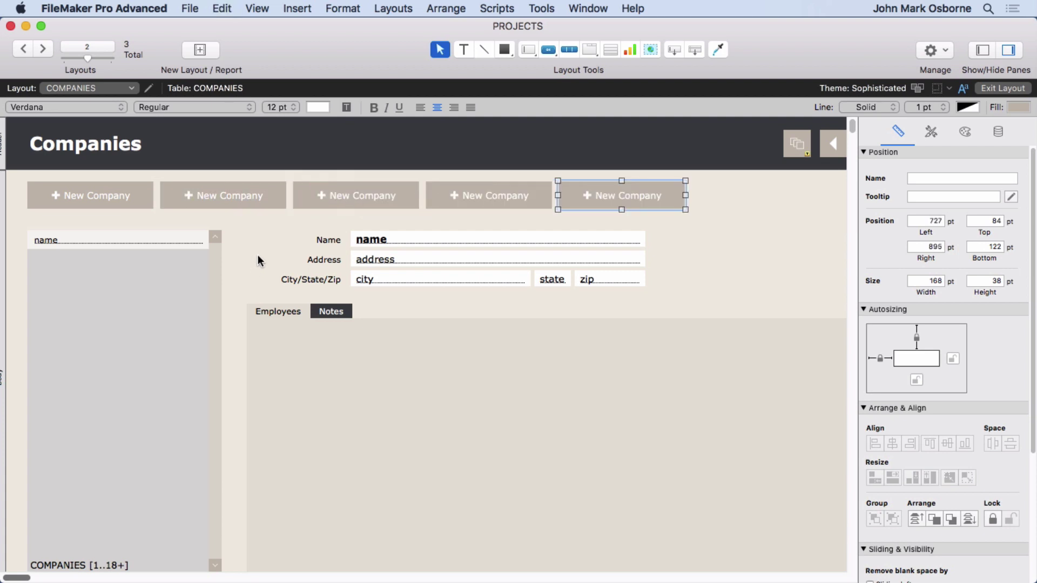
pyautogui.hscroll(5, 256, 262)
pyautogui.hscroll(3, 260, 258)
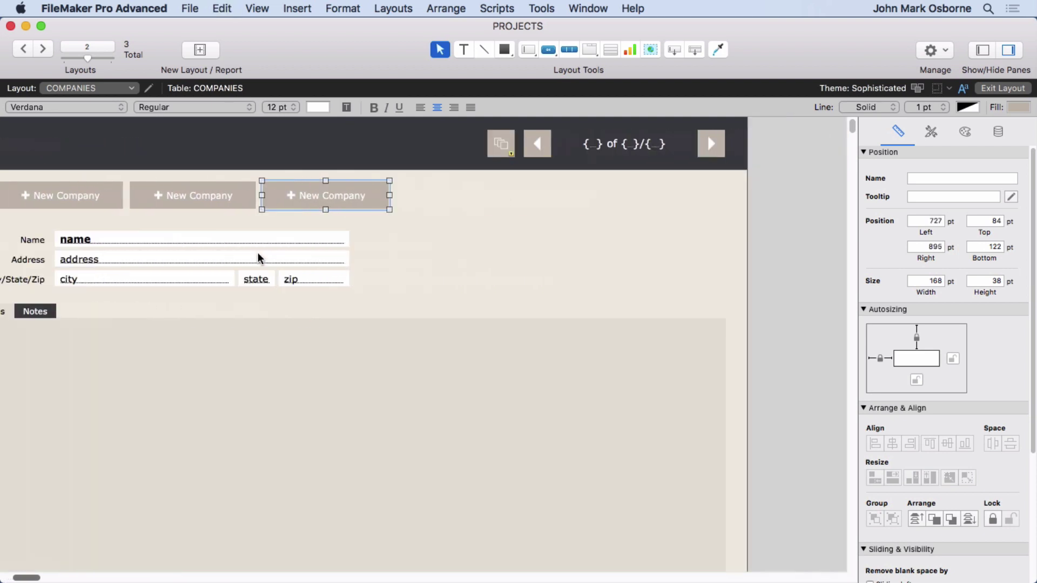
pyautogui.press('super+d')
pyautogui.press('super+d')
pyautogui.press('super+d')
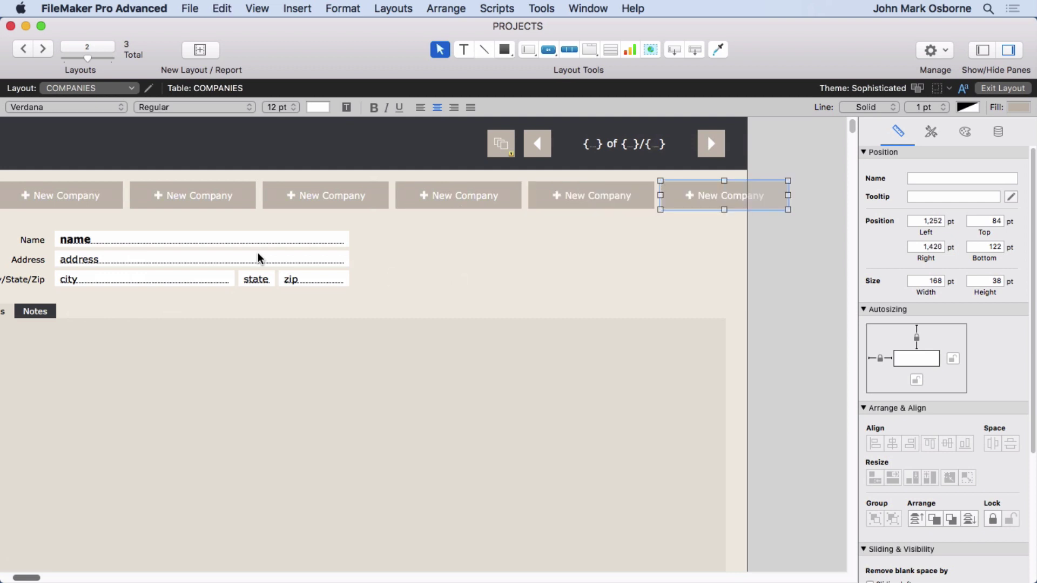
pyautogui.hscroll(-8, 258, 258)
pyautogui.hscroll(9, 257, 260)
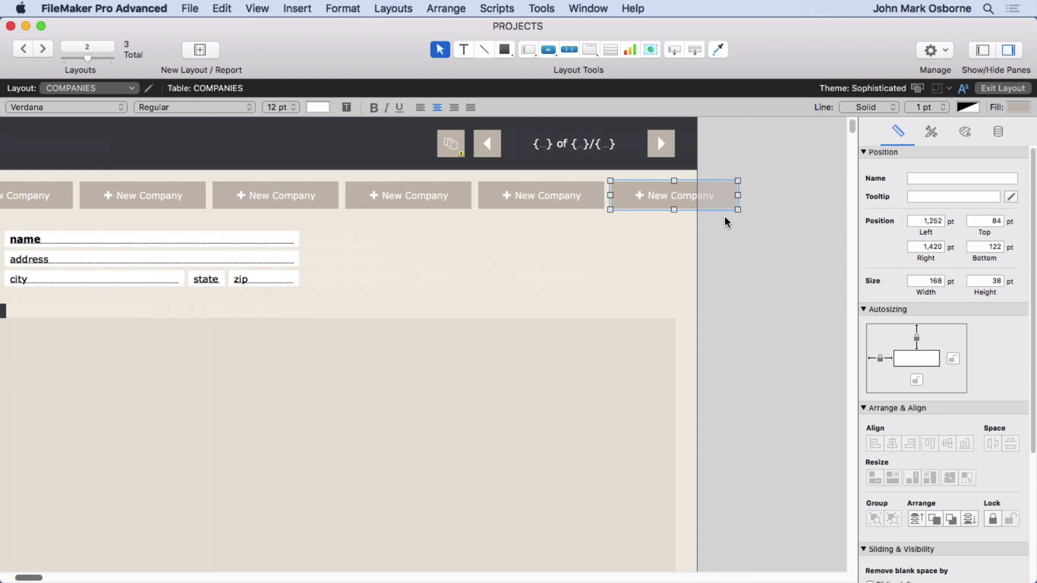
# Step: Delete the extra copies, leaving only the original New Company button selected
pyautogui.moveTo(767, 196); pyautogui.dragTo(171, 195)
pyautogui.press('Delete')
pyautogui.click(153, 195)
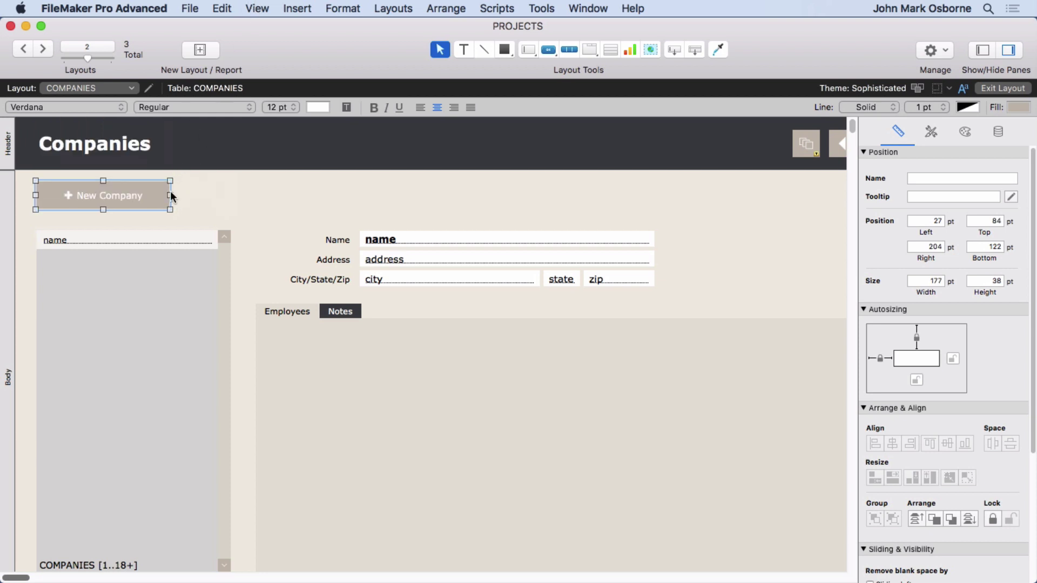
pyautogui.click(222, 9)
# Step: Undo the resize, widen the New Company button to 181 pt and duplicate it to six buttons
pyautogui.click(227, 27)
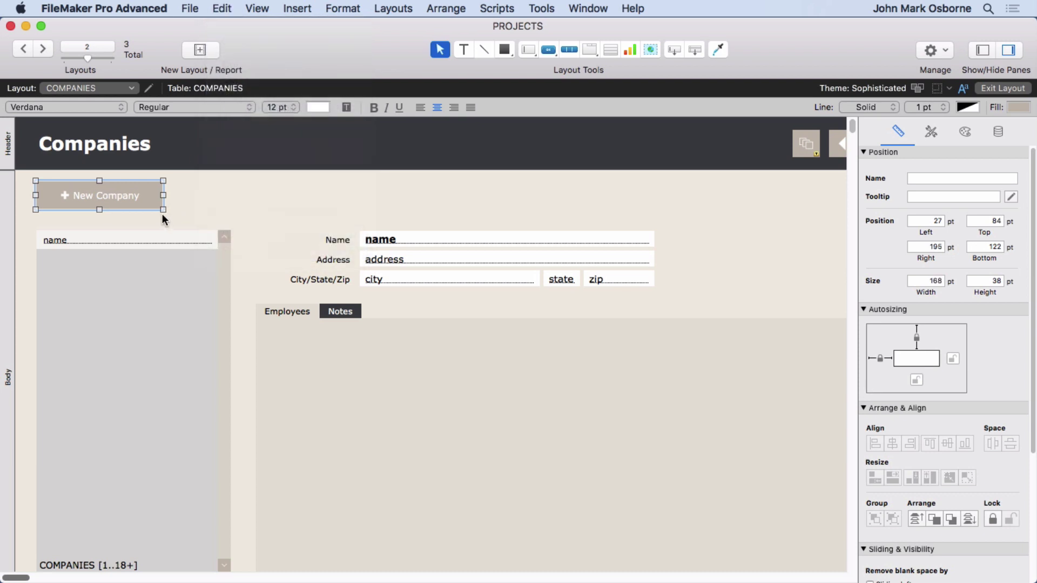
pyautogui.moveTo(161, 196); pyautogui.dragTo(257, 191)
pyautogui.press('super+d')
pyautogui.press('super+d')
pyautogui.press('super+d')
pyautogui.press('super+d')
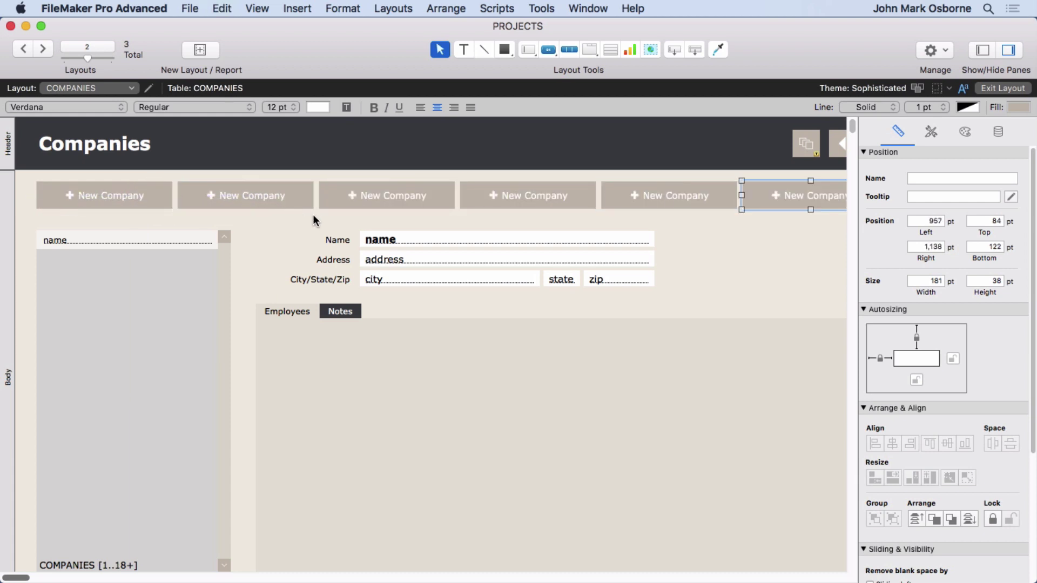
pyautogui.hscroll(10, 313, 215)
pyautogui.press('super+d')
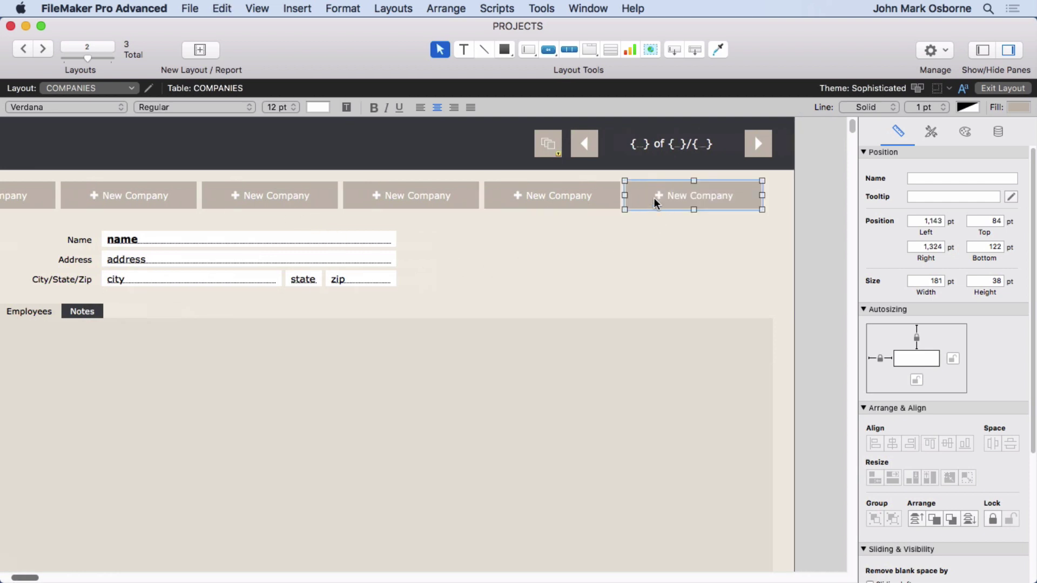
# Step: Nudge the last button to Left 1,157 pt and select the whole row of buttons
pyautogui.moveTo(657, 195); pyautogui.dragTo(666, 195)
pyautogui.hscroll(-10, 630, 197)
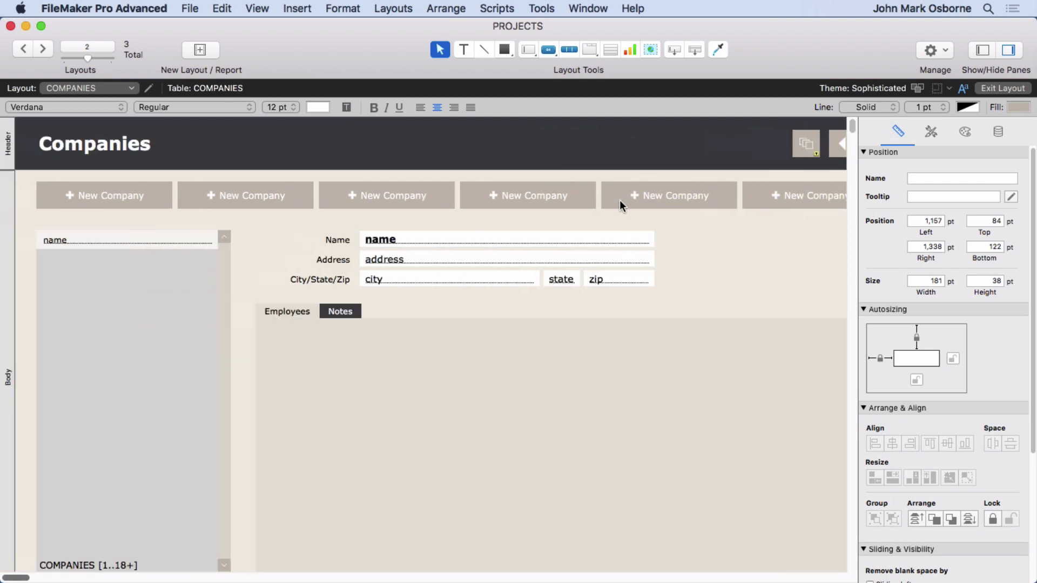
pyautogui.hscroll(10, 340, 207)
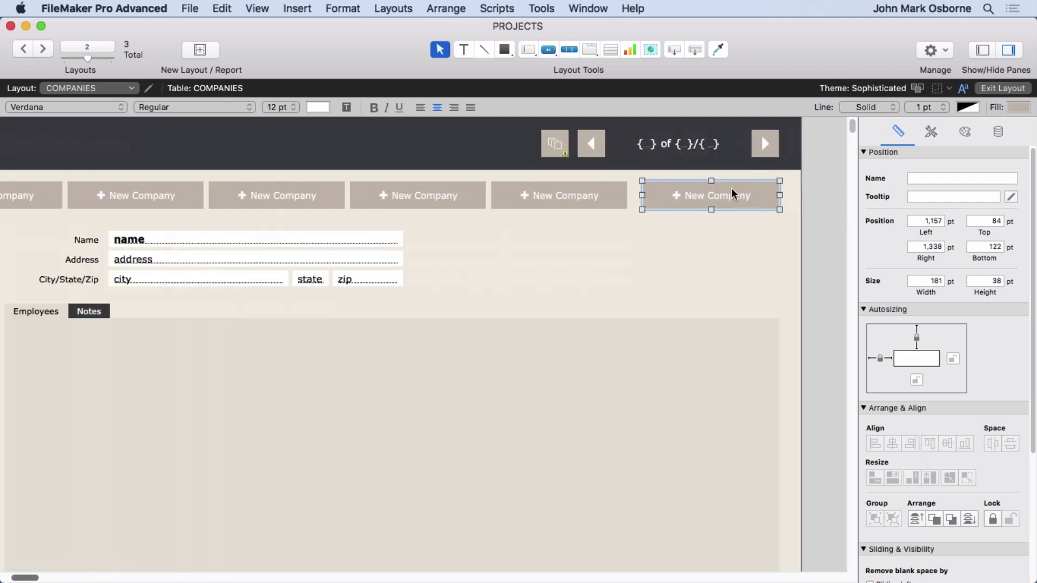
pyautogui.moveTo(643, 195); pyautogui.dragTo(3, 188)
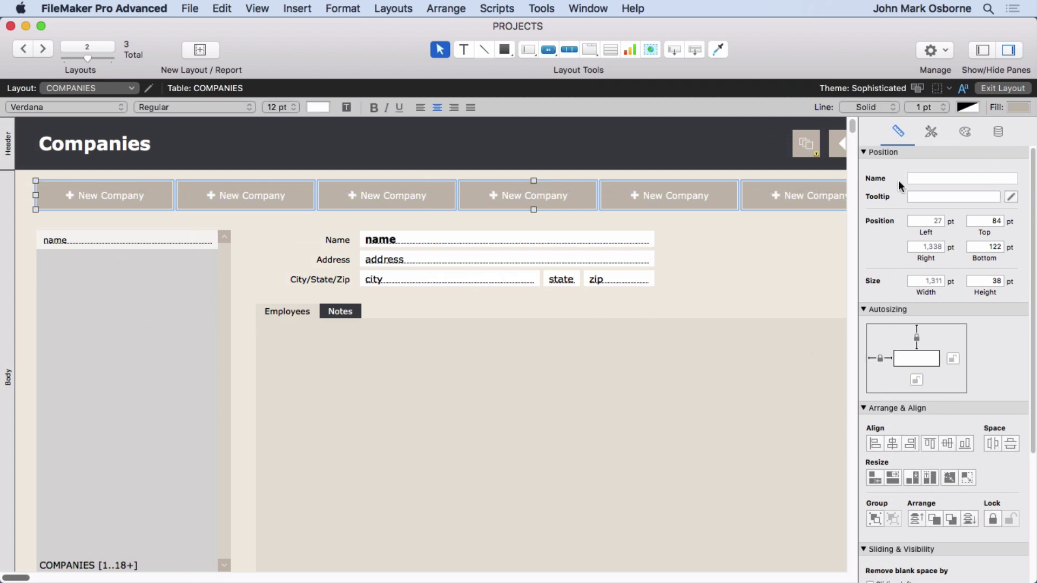
# Step: Distribute the six selected New Company buttons evenly across the row
pyautogui.click(1007, 53)
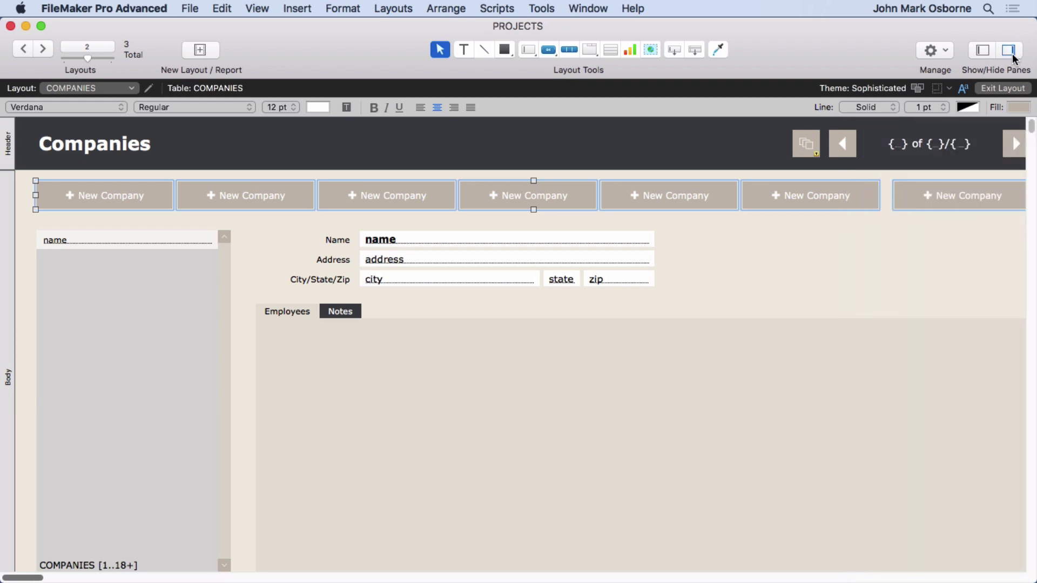
pyautogui.click(1010, 52)
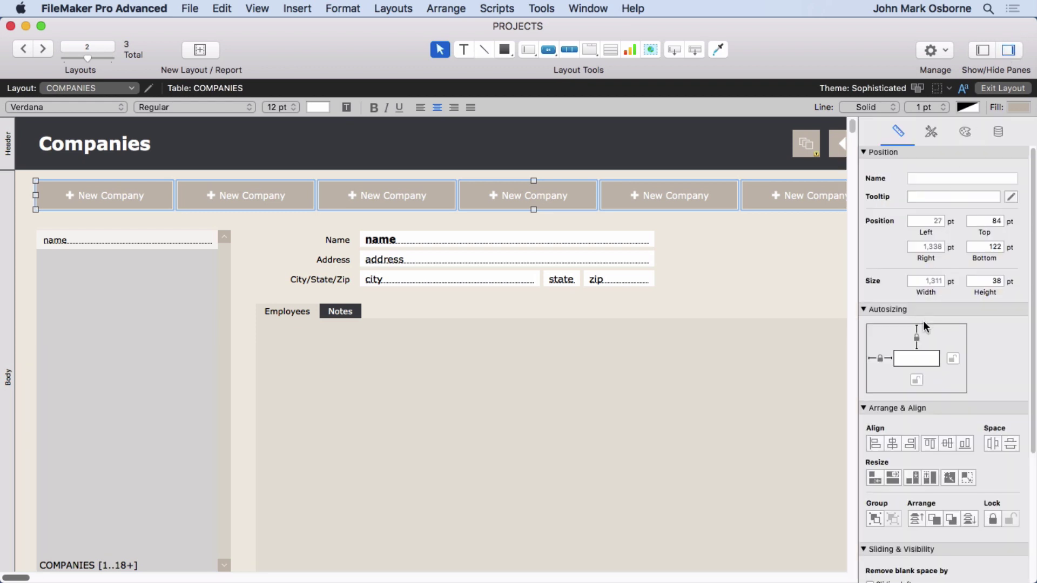
pyautogui.click(991, 444)
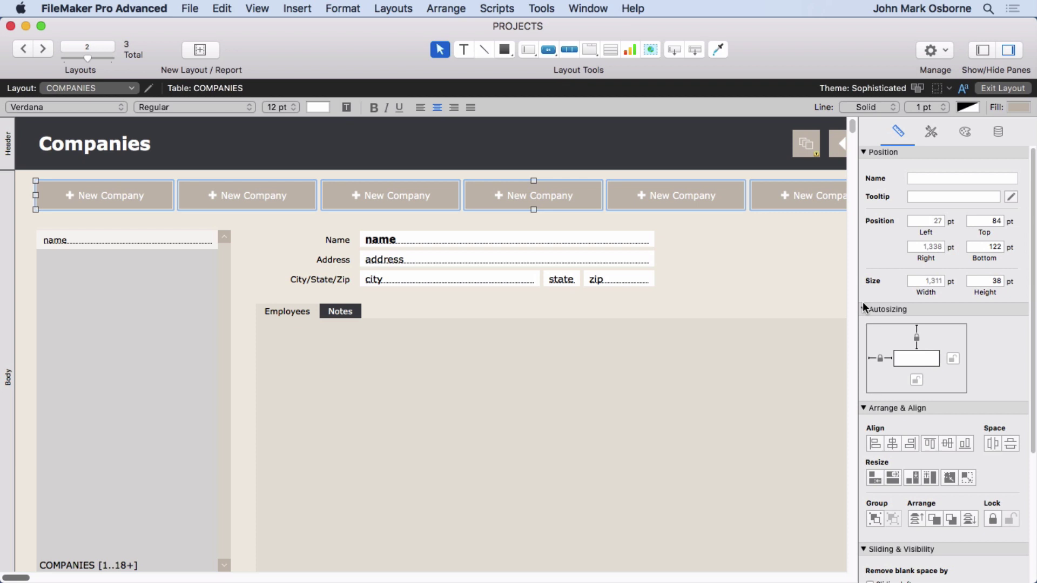
pyautogui.click(813, 282)
# Step: Reselect the row and clear the buttons' left autosizing anchor, leaving only the top anchor
pyautogui.hscroll(5, 387, 255)
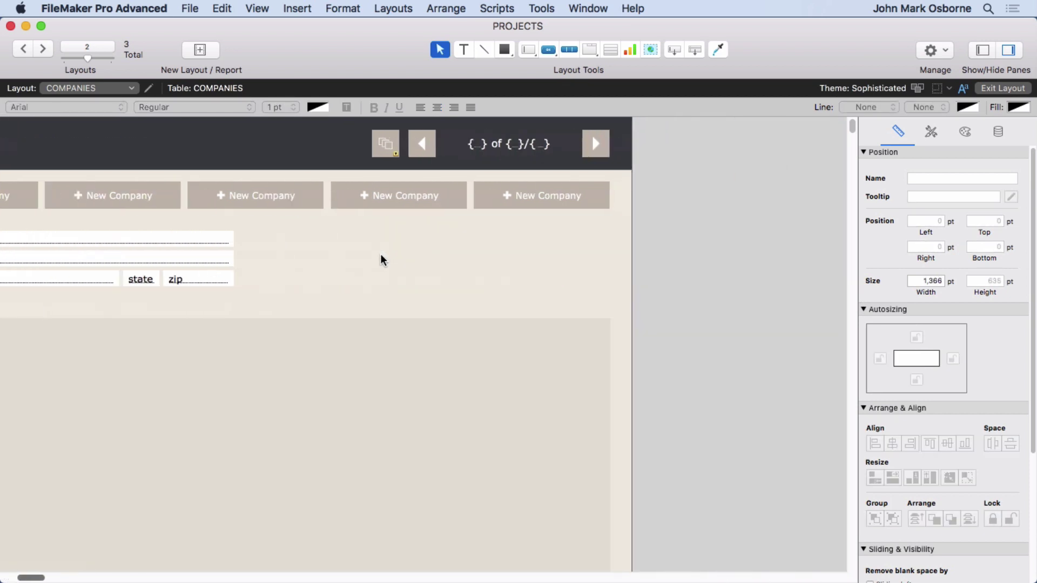
pyautogui.hscroll(-5, 382, 258)
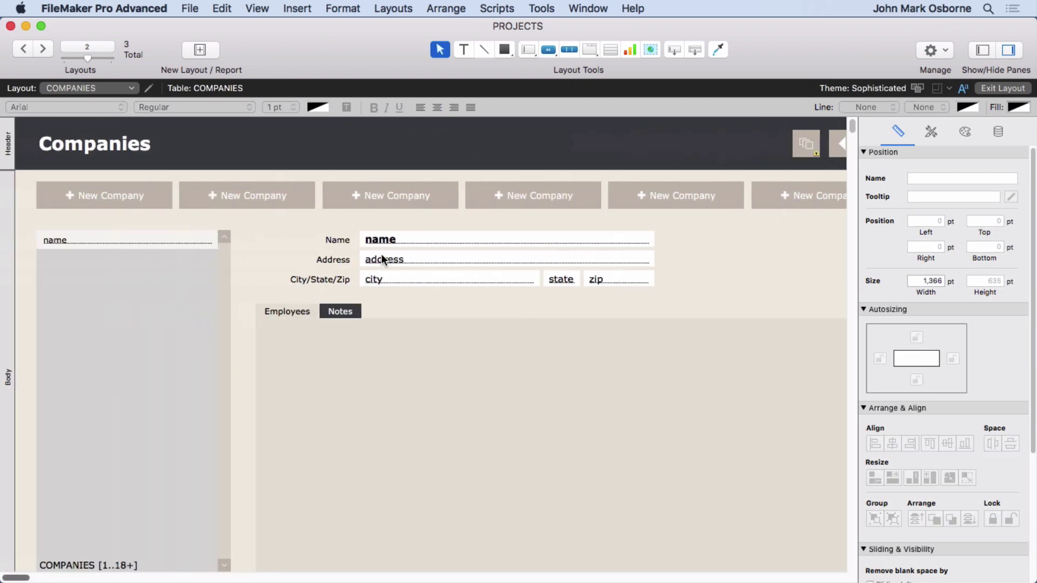
pyautogui.hscroll(10, 382, 259)
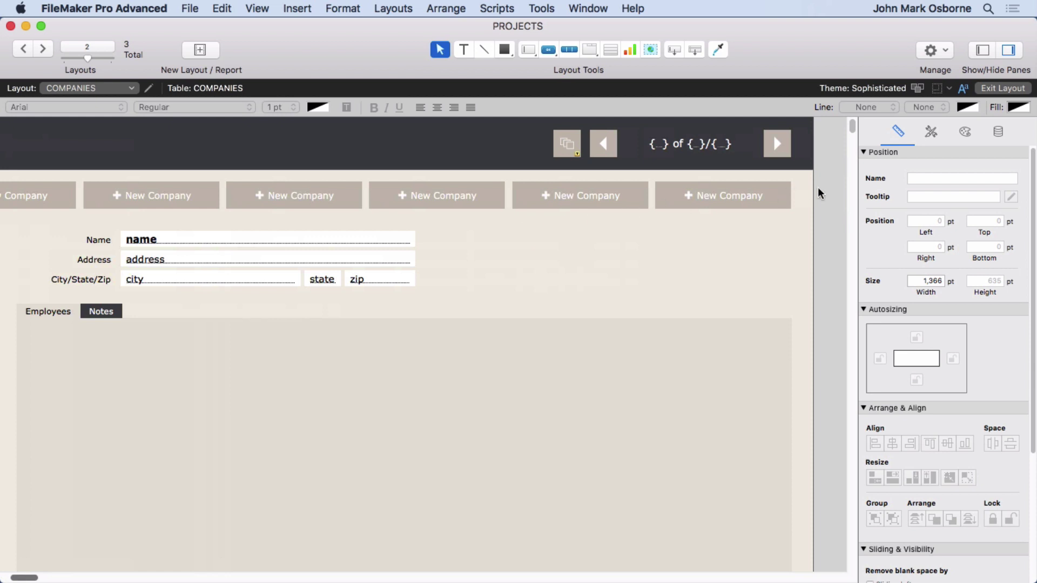
pyautogui.moveTo(819, 193); pyautogui.dragTo(84, 196)
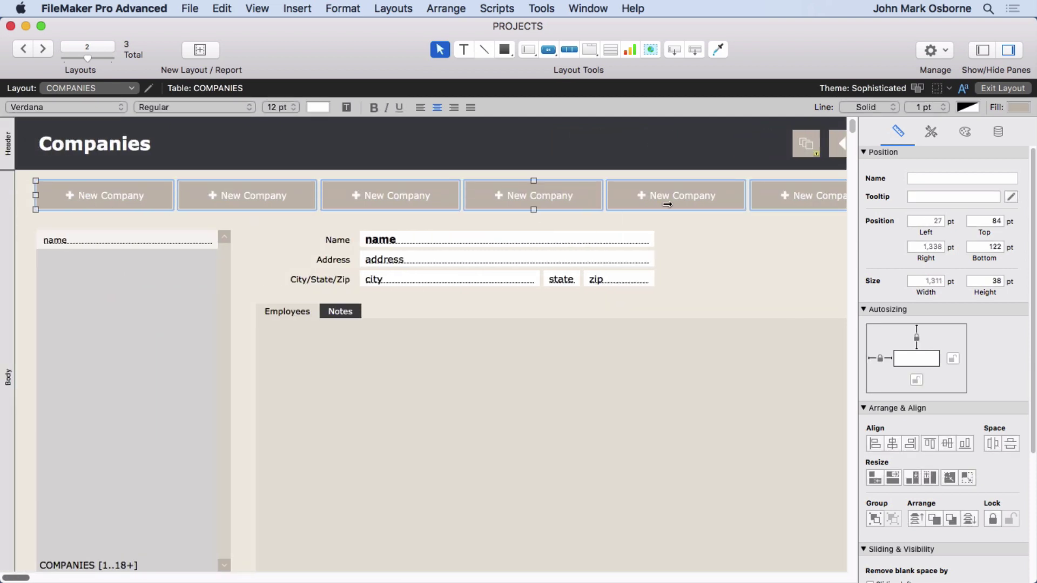
pyautogui.click(880, 359)
pyautogui.click(692, 238)
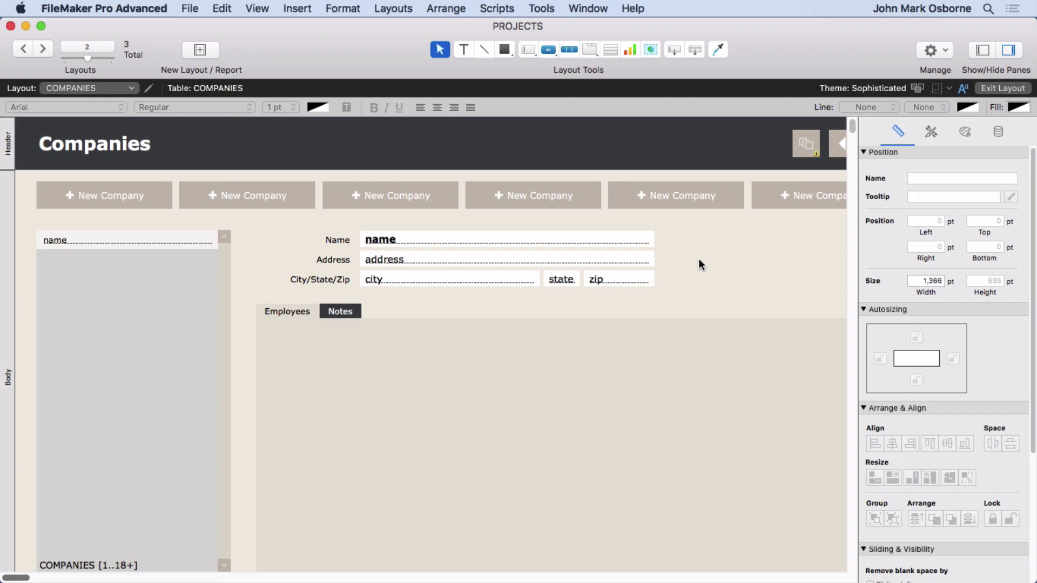
pyautogui.hscroll(10, 614, 281)
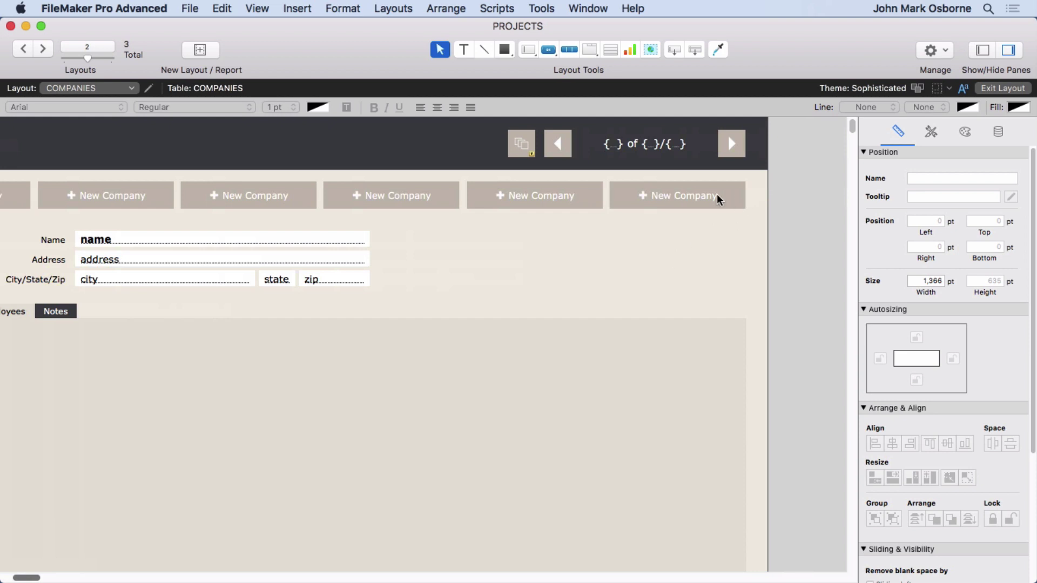
# Step: Relabel the rightmost button 'Undefined', set it to Do Nothing, and make it text-only
pyautogui.click(717, 199)
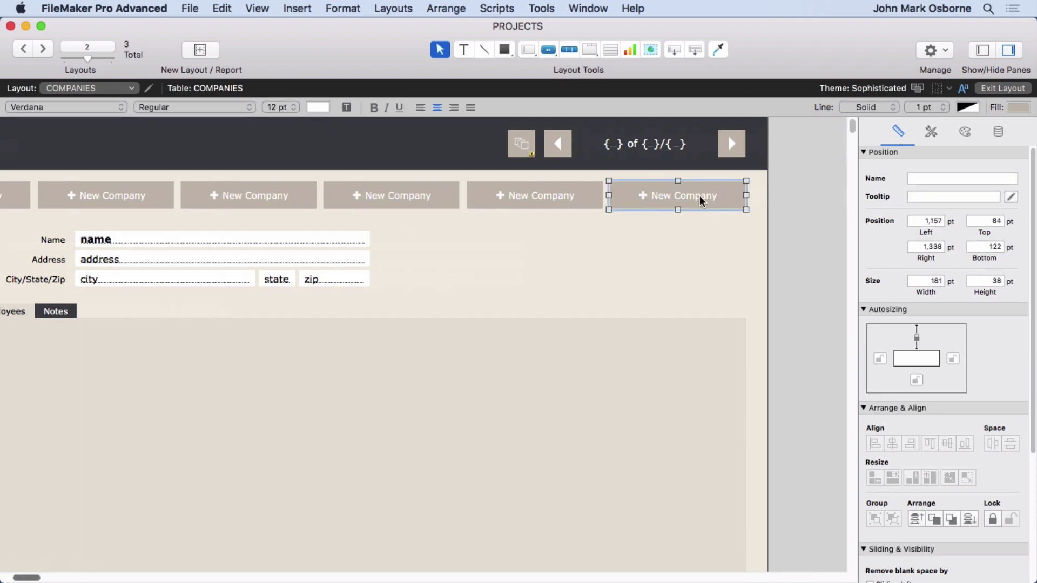
pyautogui.doubleClick(699, 196)
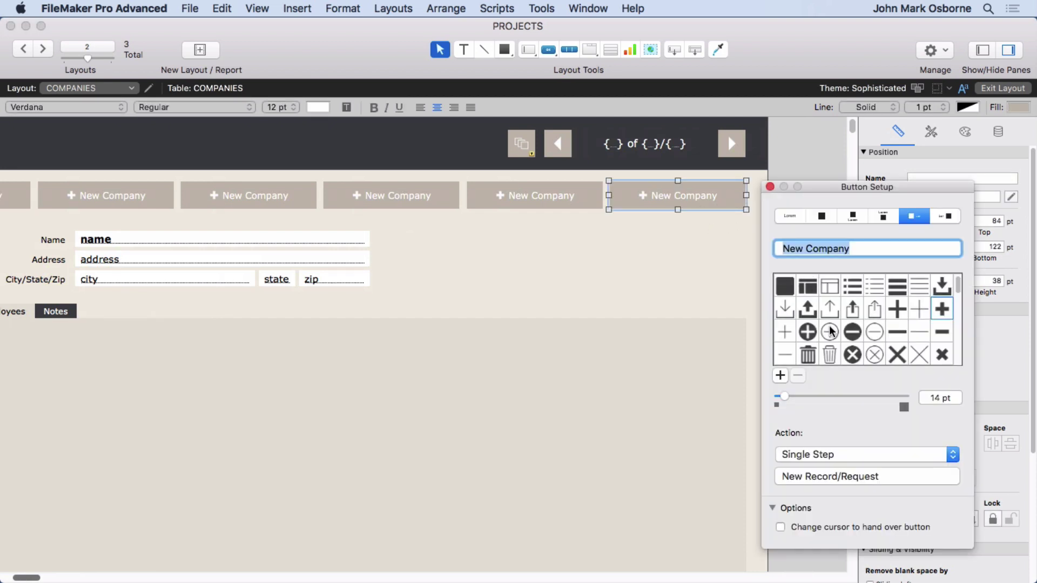
pyautogui.write('Undefined')
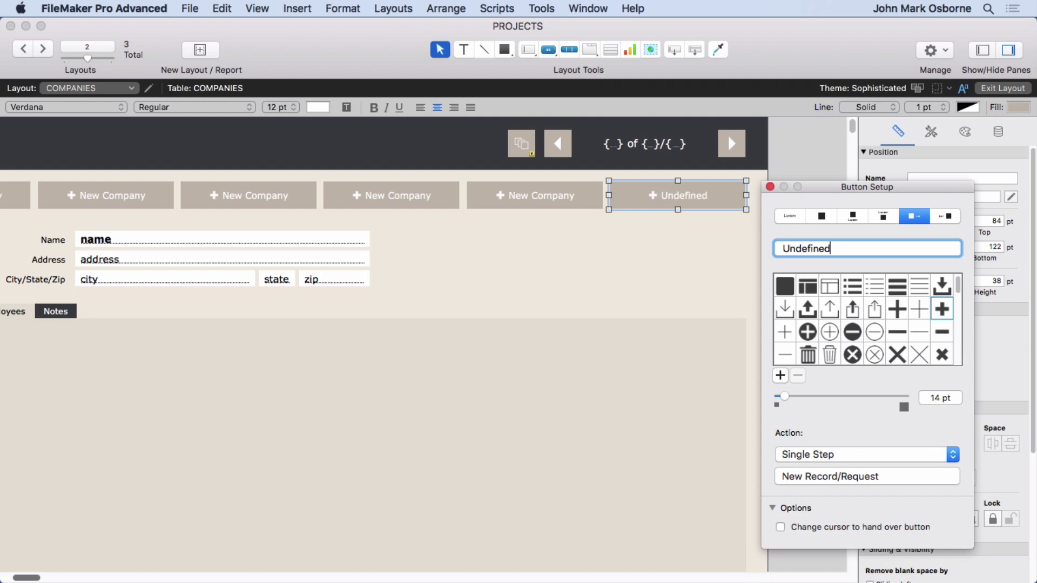
pyautogui.press('super+a')
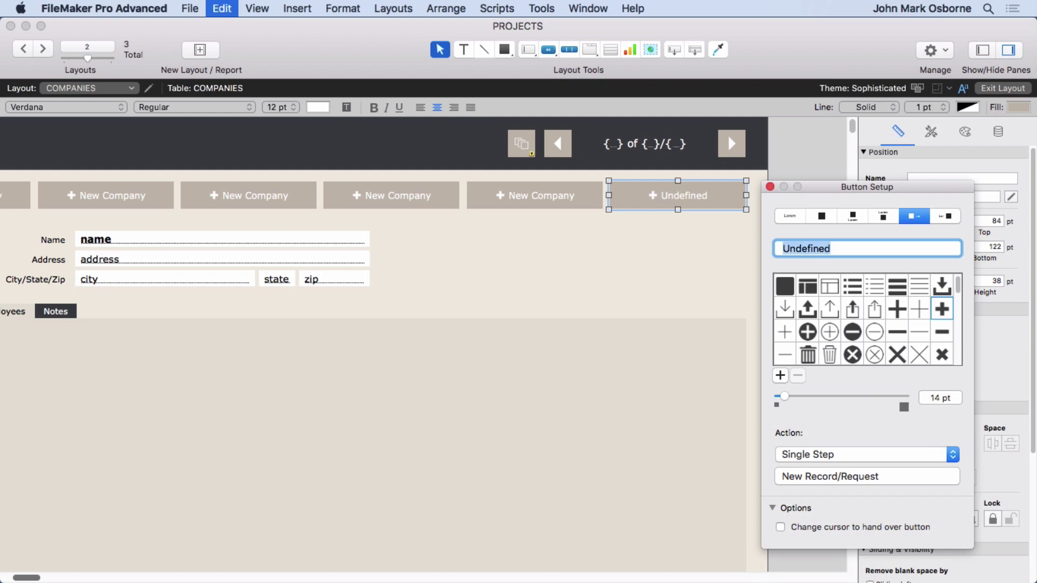
pyautogui.click(816, 456)
pyautogui.click(810, 431)
pyautogui.click(770, 187)
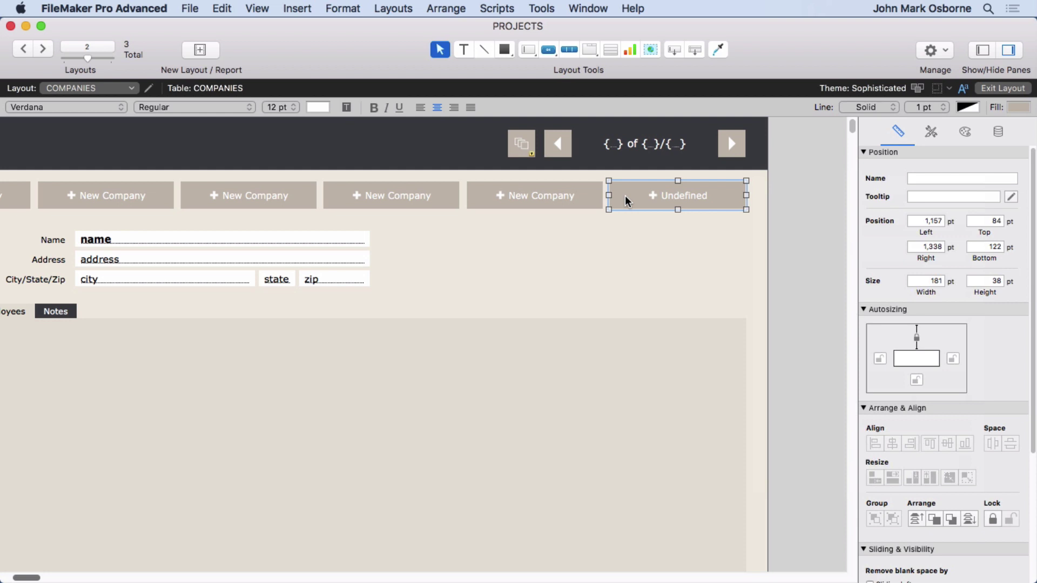
pyautogui.doubleClick(662, 199)
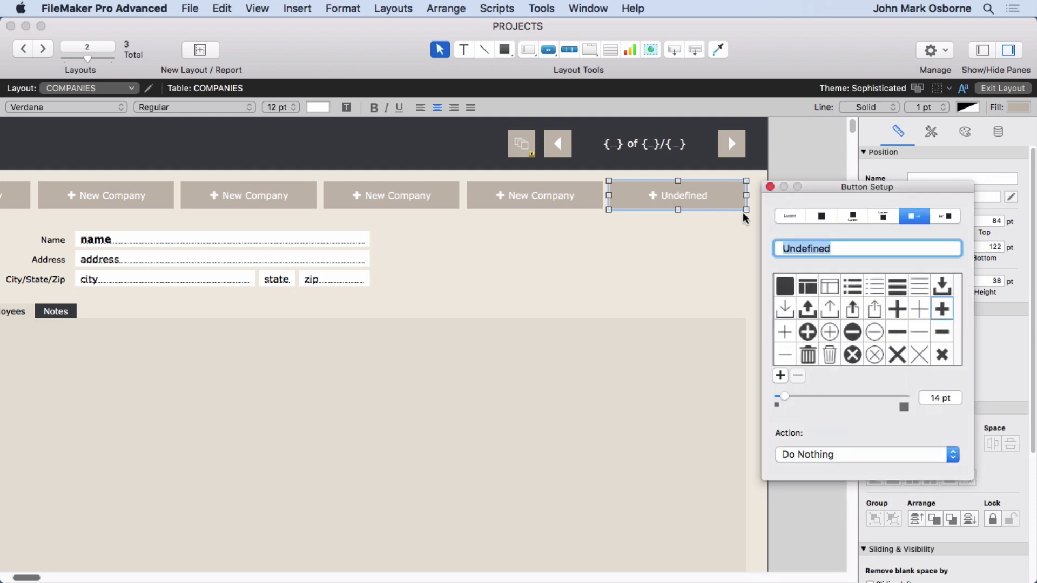
pyautogui.click(790, 216)
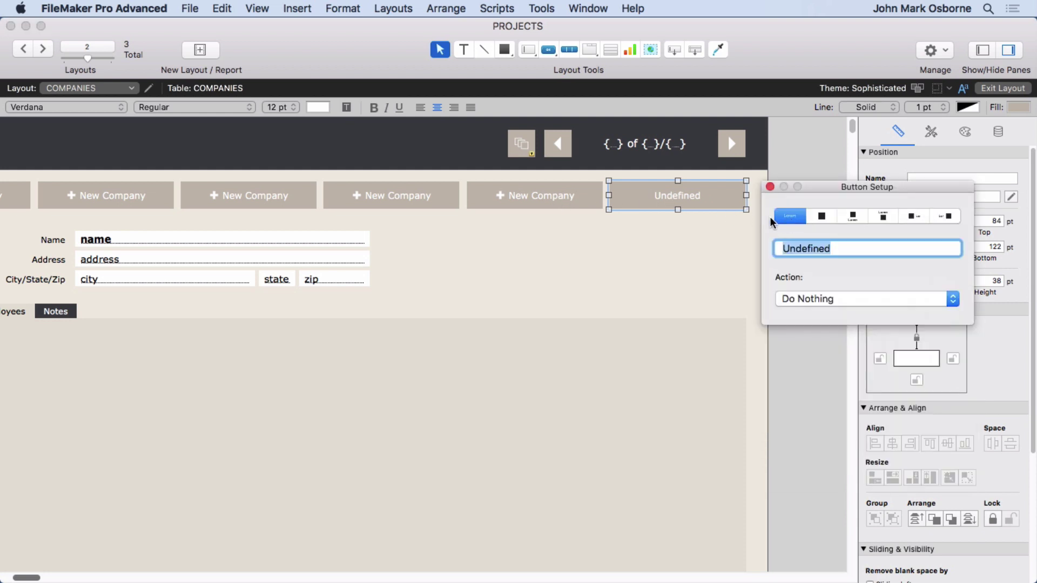
pyautogui.click(770, 187)
# Step: Set the next three New Company buttons leftward to Do Nothing, making them Undefined buttons
pyautogui.click(568, 199)
pyautogui.doubleClick(568, 199)
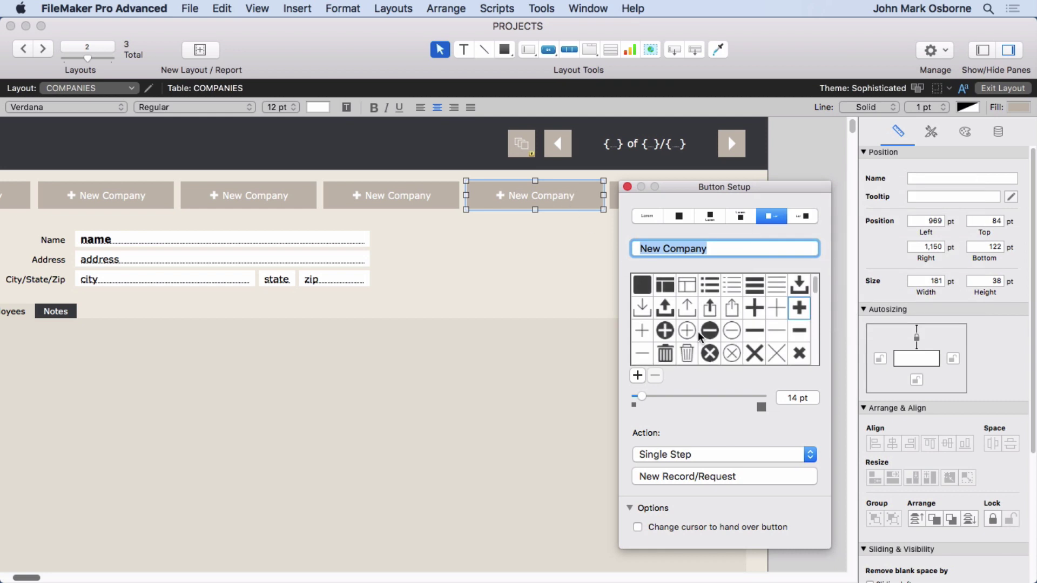
pyautogui.click(671, 456)
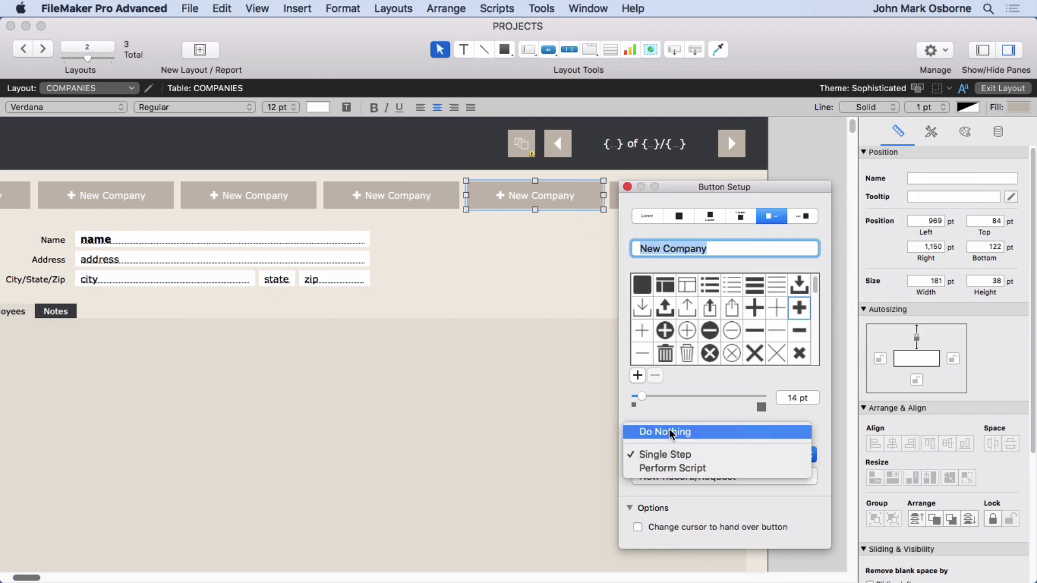
pyautogui.click(670, 432)
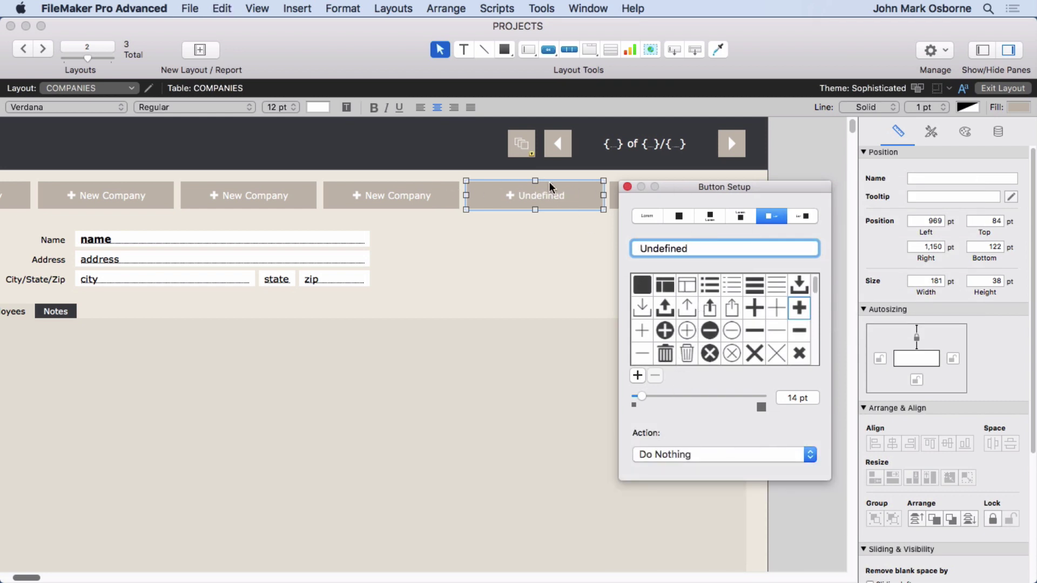
pyautogui.click(627, 187)
pyautogui.click(369, 197)
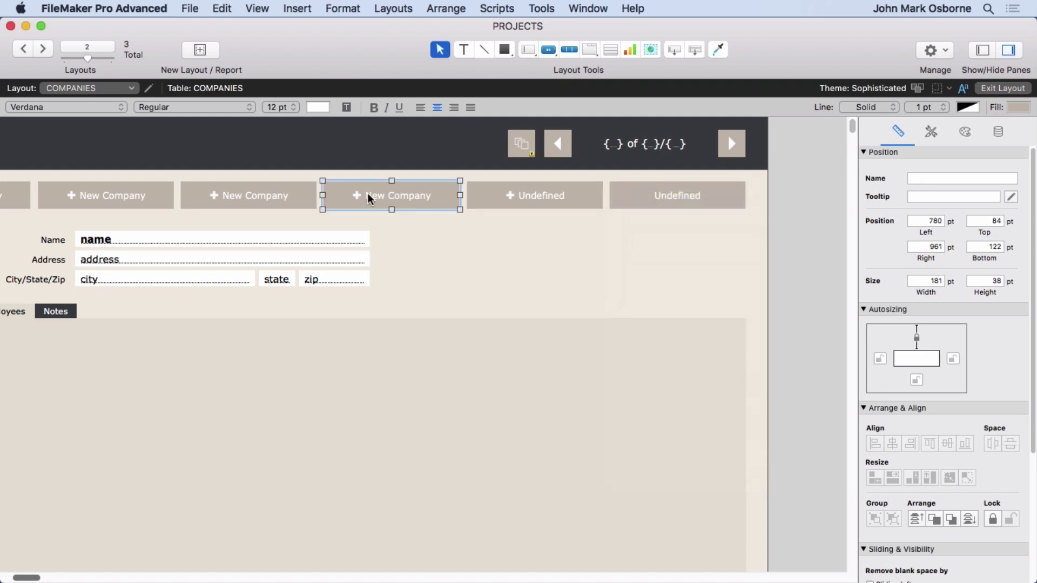
pyautogui.doubleClick(369, 198)
pyautogui.click(523, 457)
pyautogui.click(513, 431)
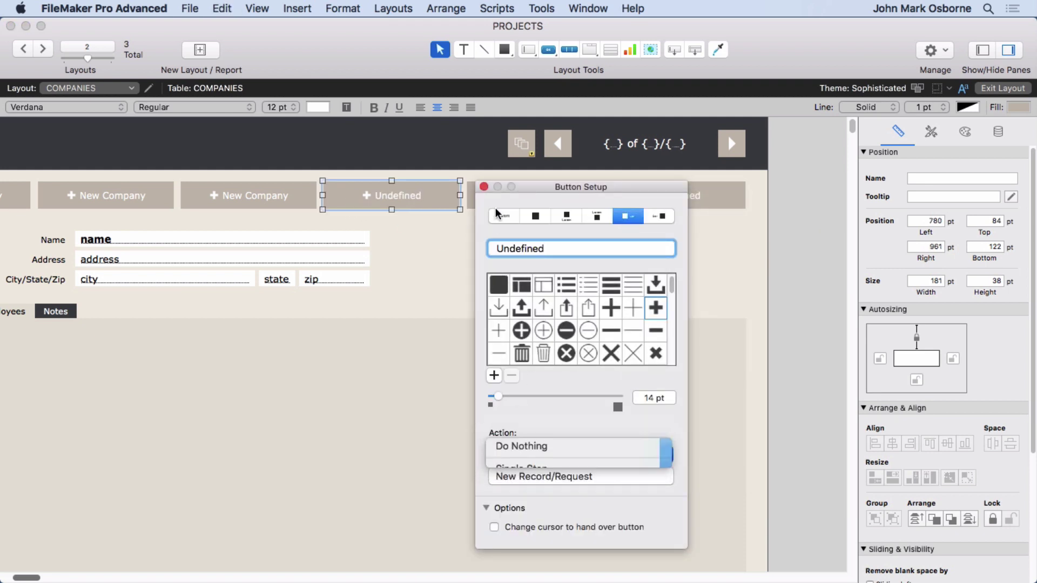
pyautogui.click(484, 186)
pyautogui.click(274, 202)
pyautogui.doubleClick(274, 202)
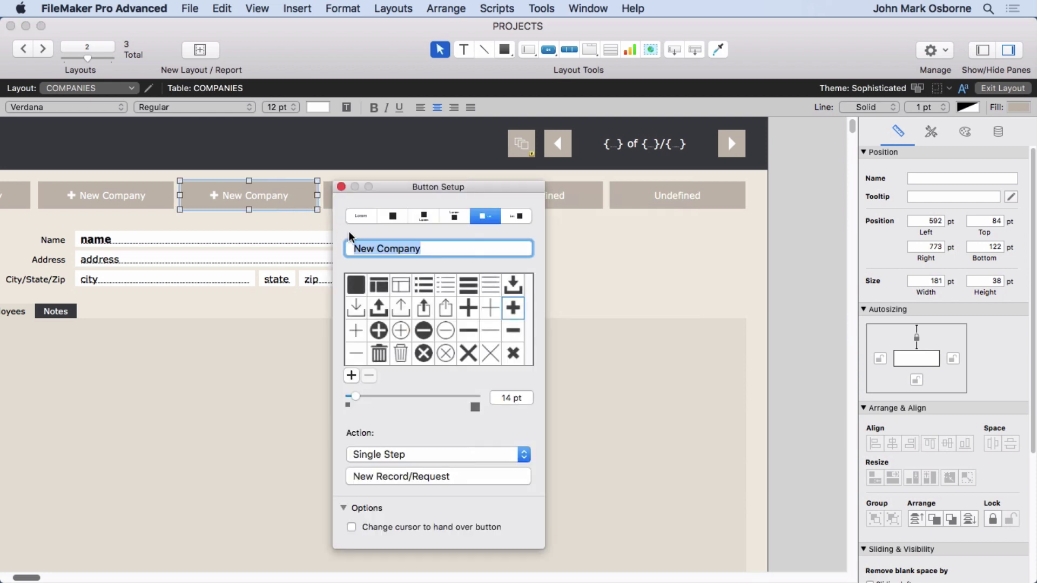
pyautogui.click(369, 455)
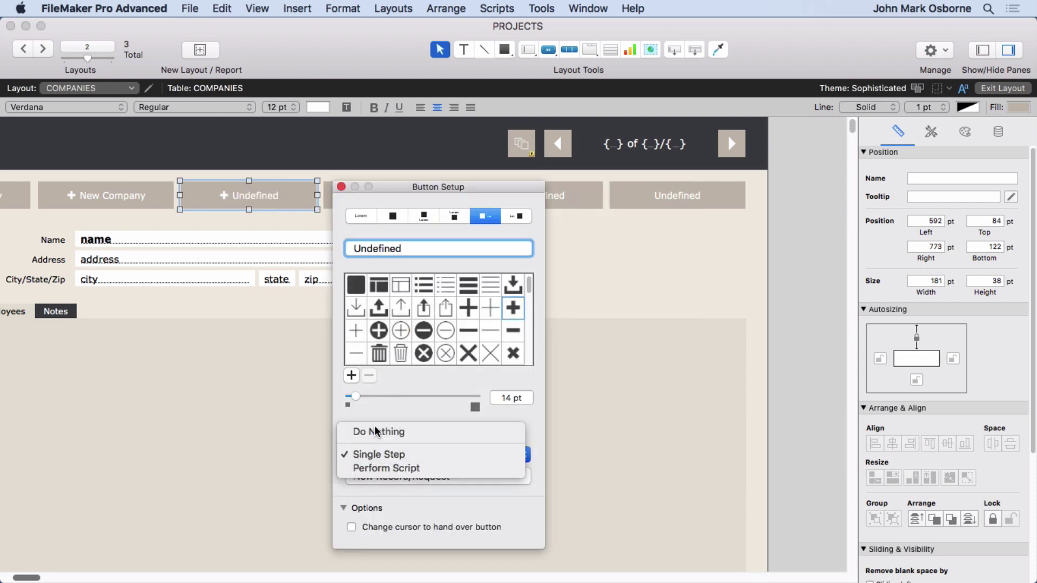
pyautogui.click(375, 432)
pyautogui.click(341, 187)
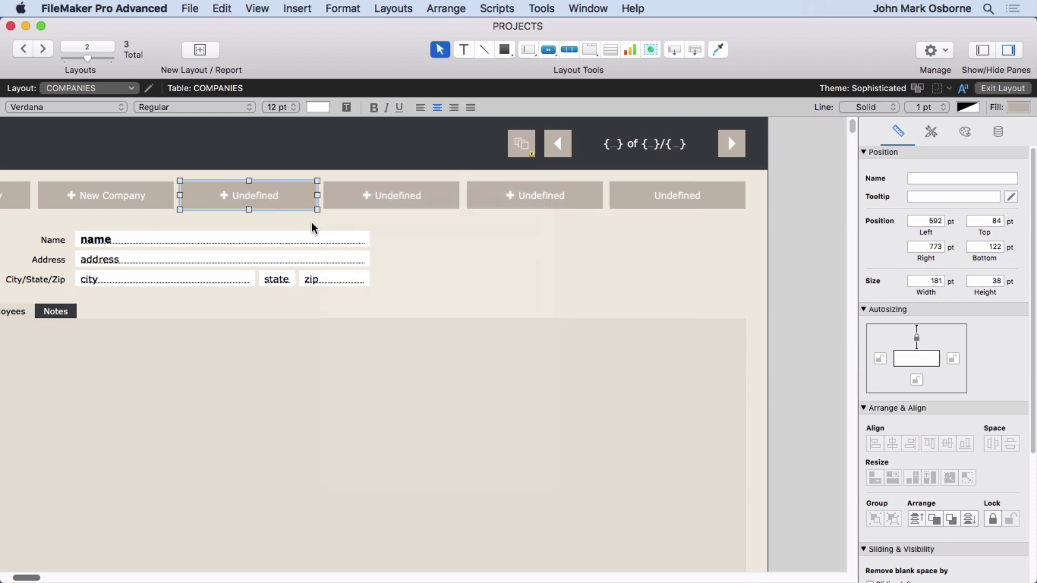
# Step: Make those three Undefined buttons text-only, removing their icons
pyautogui.click(497, 203)
pyautogui.doubleClick(497, 203)
pyautogui.click(648, 216)
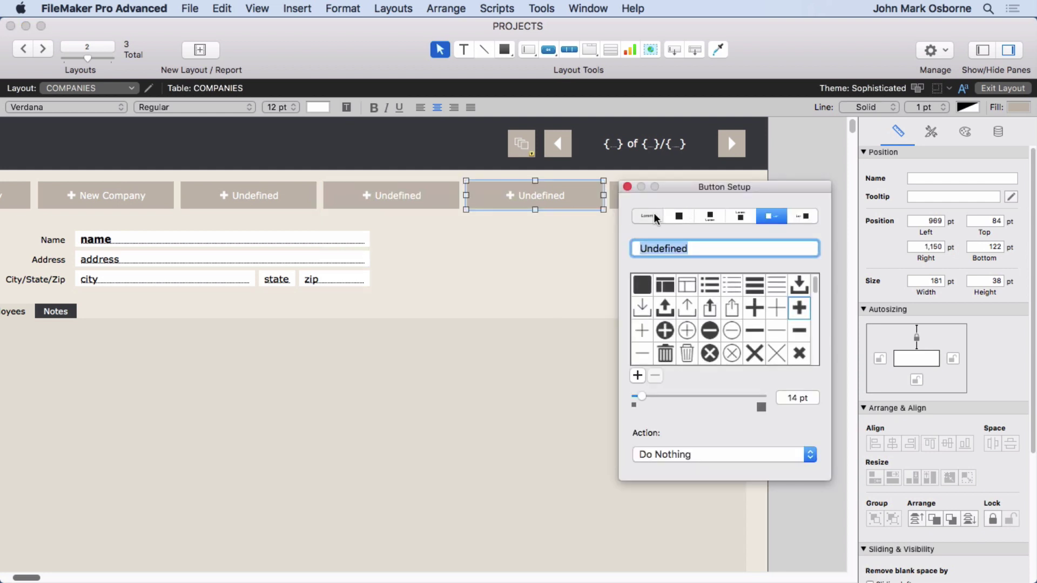
pyautogui.click(377, 200)
pyautogui.doubleClick(377, 200)
pyautogui.click(502, 216)
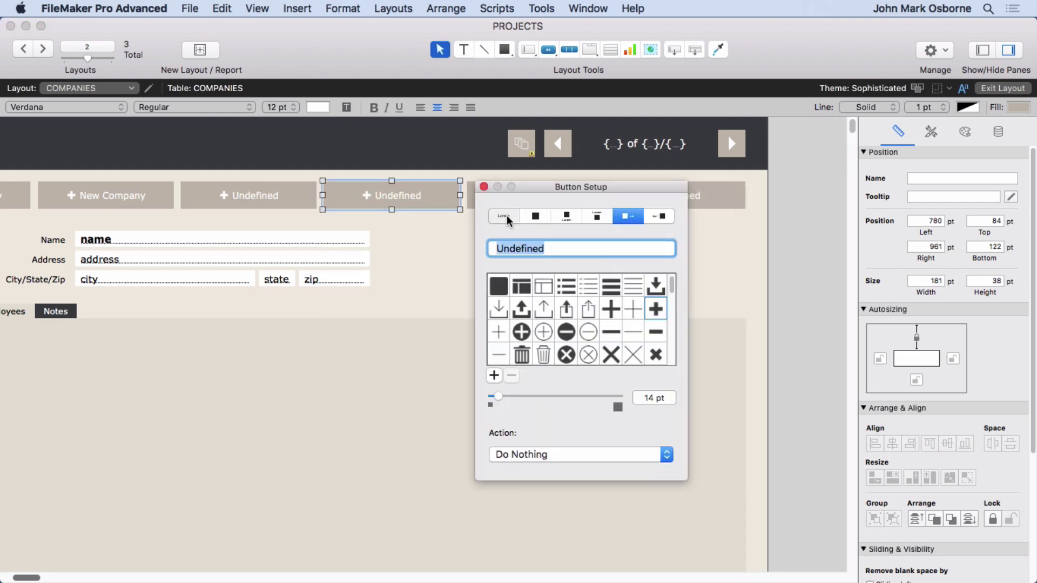
pyautogui.click(289, 197)
pyautogui.doubleClick(311, 201)
pyautogui.click(361, 216)
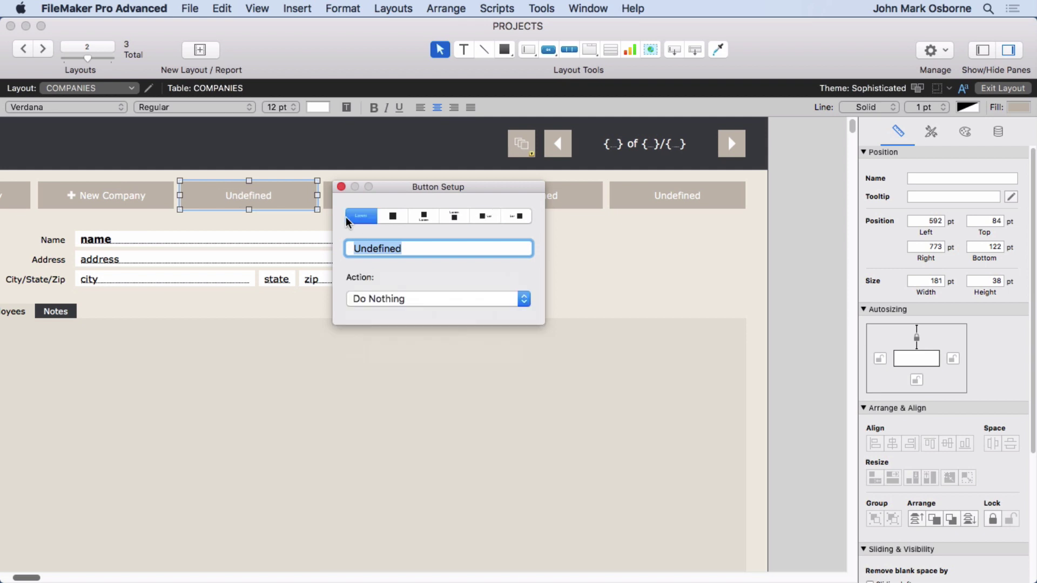
pyautogui.hscroll(-5, 300, 222)
# Step: Relabel the third New Company button as 'Dup Company'
pyautogui.click(341, 187)
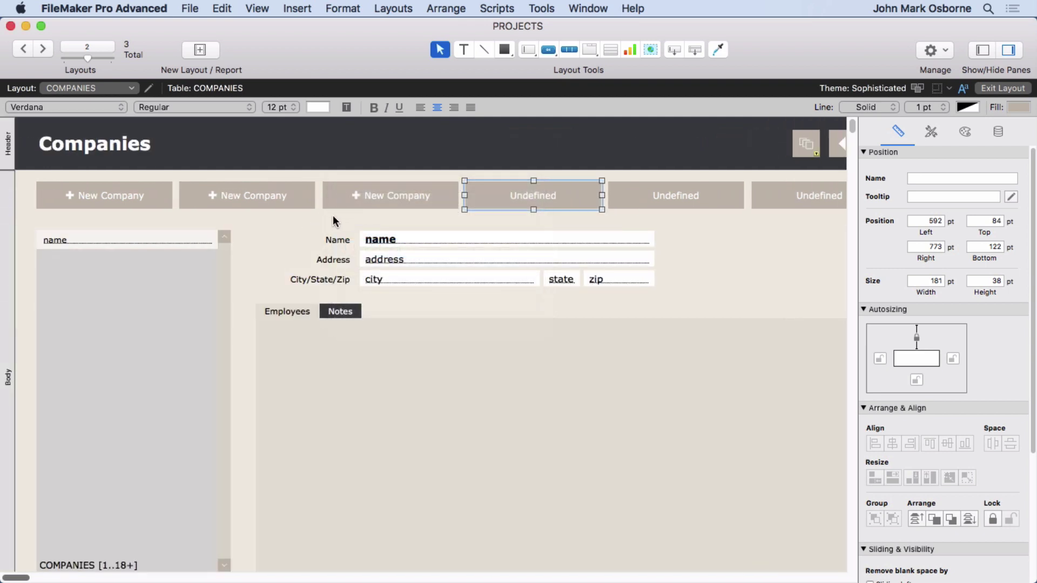
pyautogui.doubleClick(361, 200)
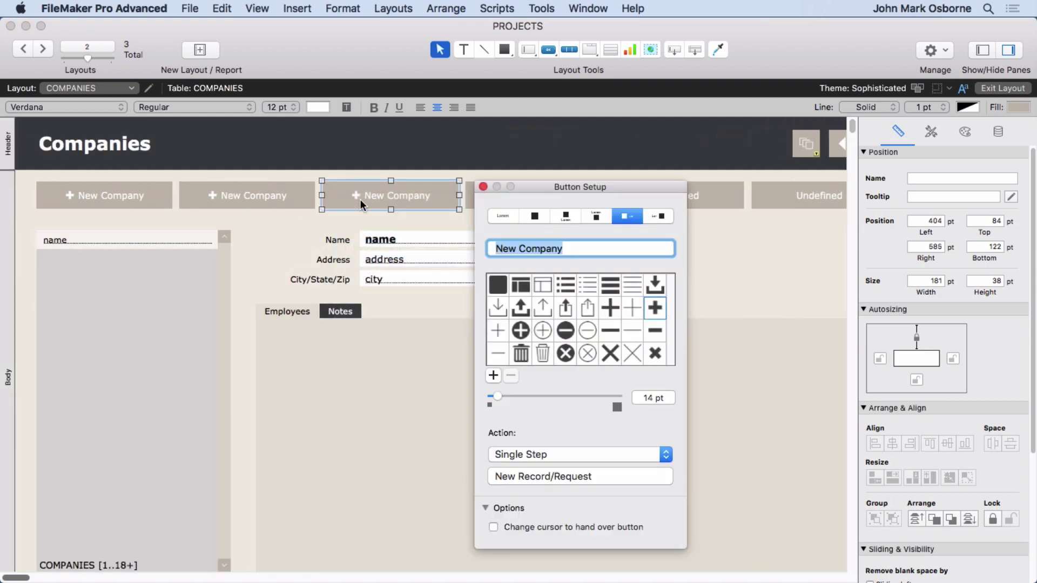
pyautogui.doubleClick(505, 247)
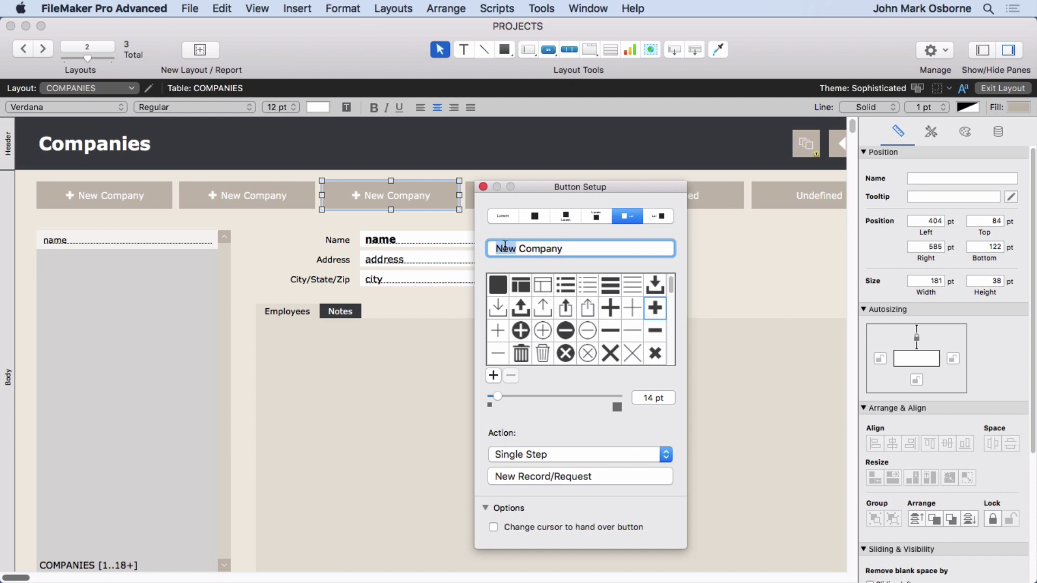
pyautogui.write('Dup')
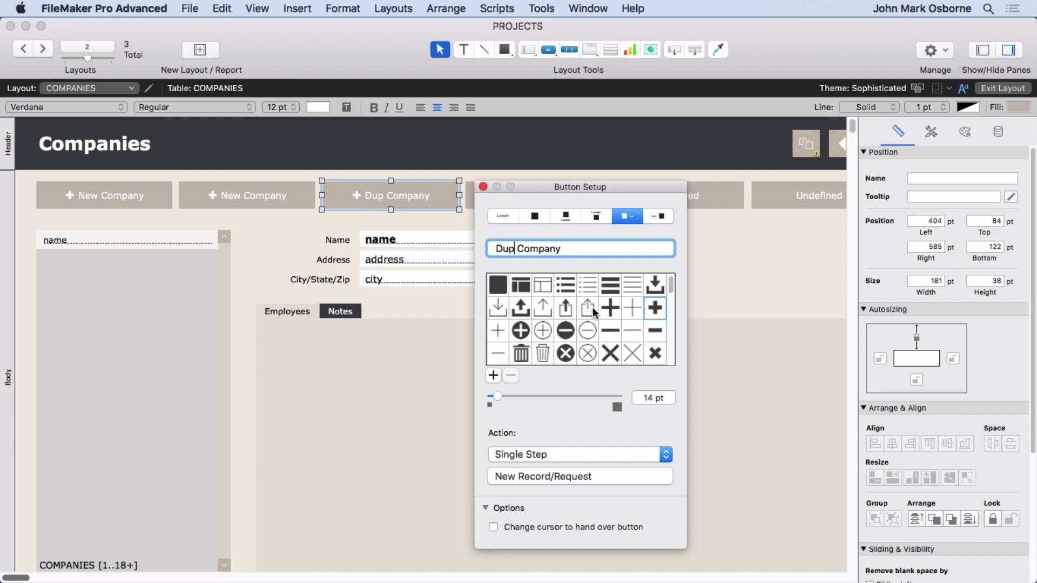
# Step: Give the Dup Company button a duplicate-style icon from the icon grid
pyautogui.scroll(-3, 592, 307)
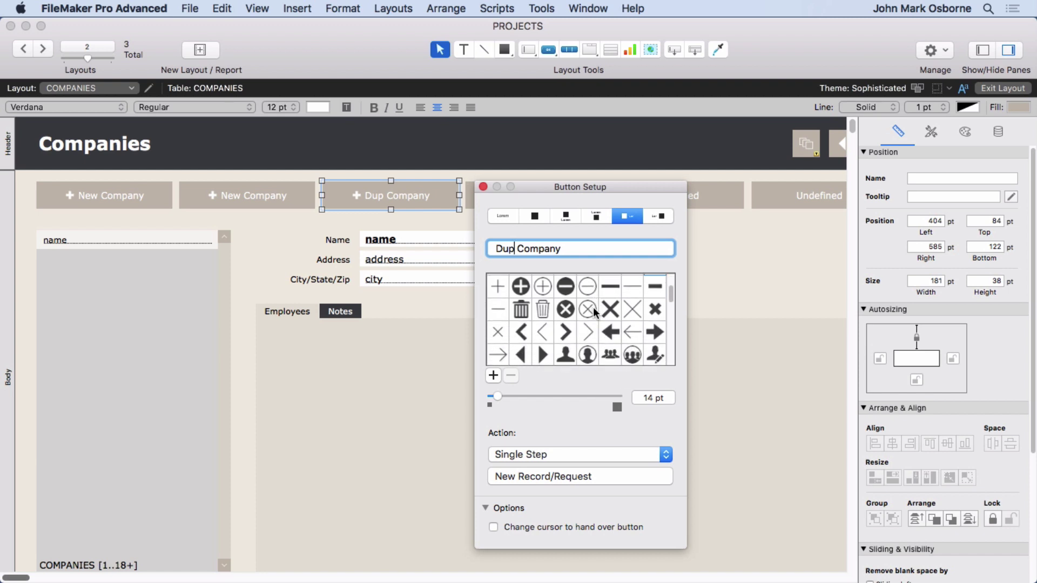
pyautogui.scroll(-5, 593, 307)
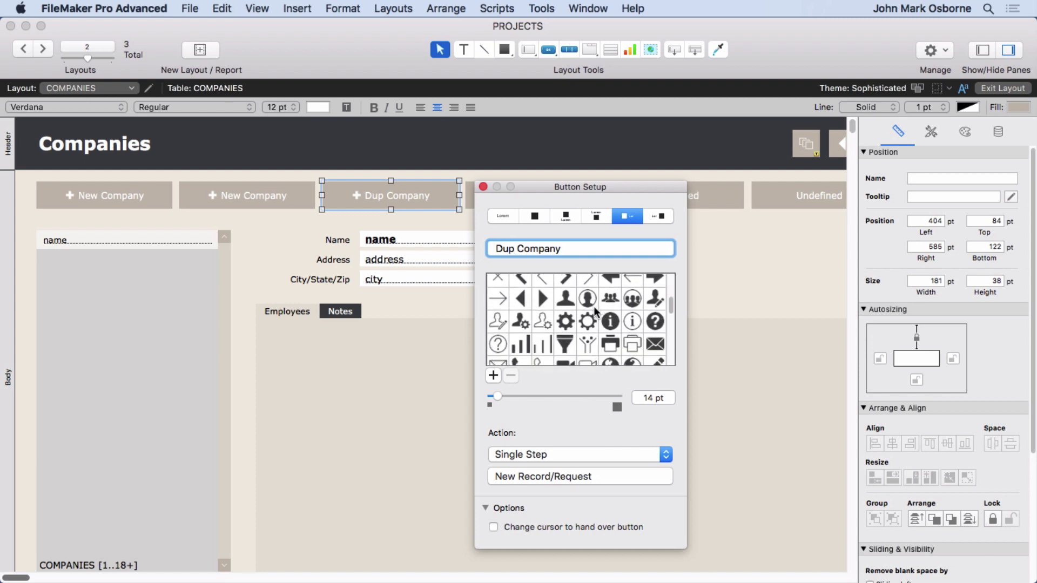
pyautogui.scroll(-2, 594, 307)
pyautogui.scroll(-1, 595, 311)
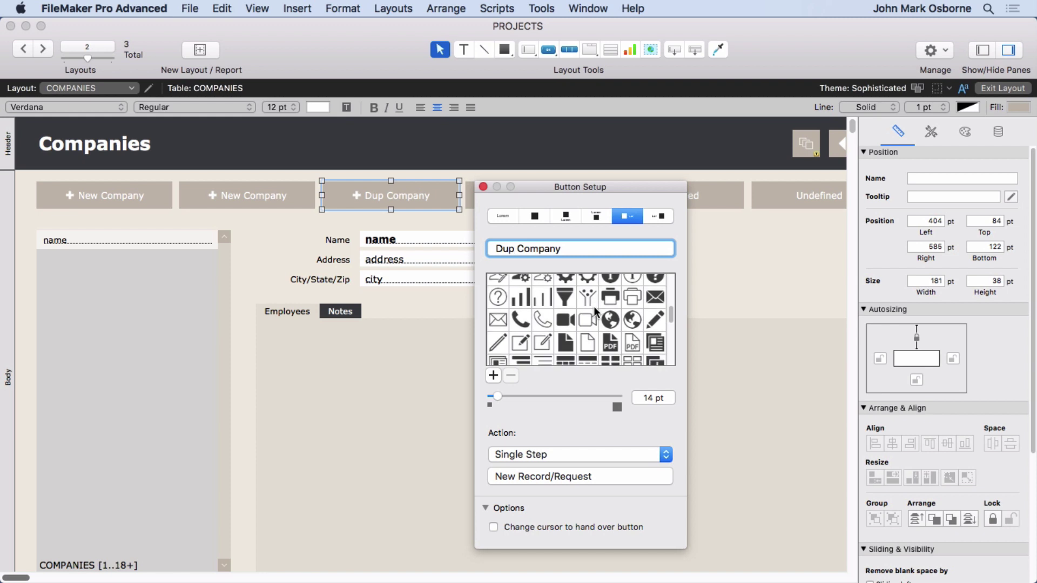
pyautogui.scroll(-4, 594, 306)
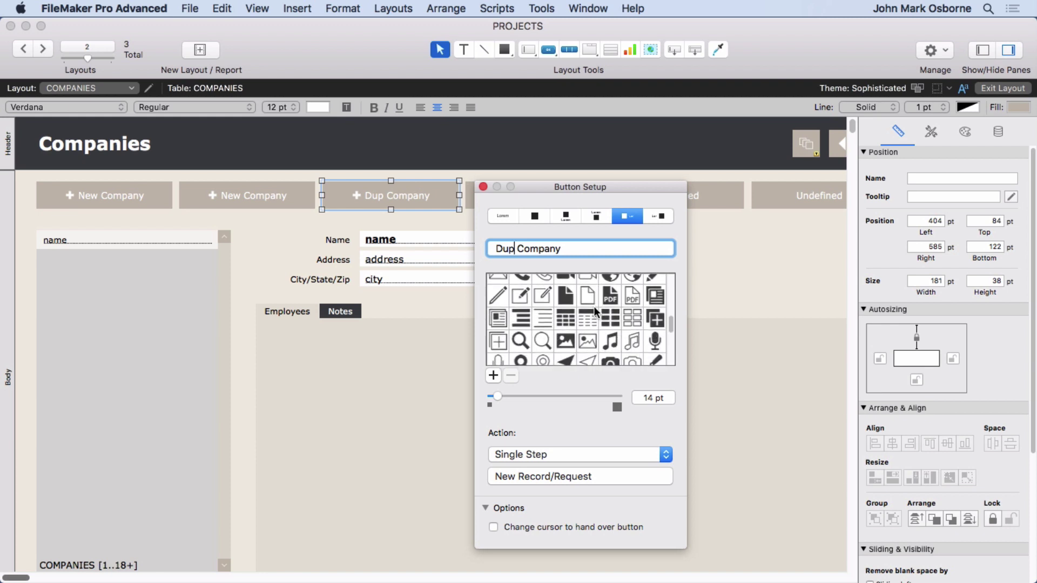
pyautogui.scroll(6, 601, 324)
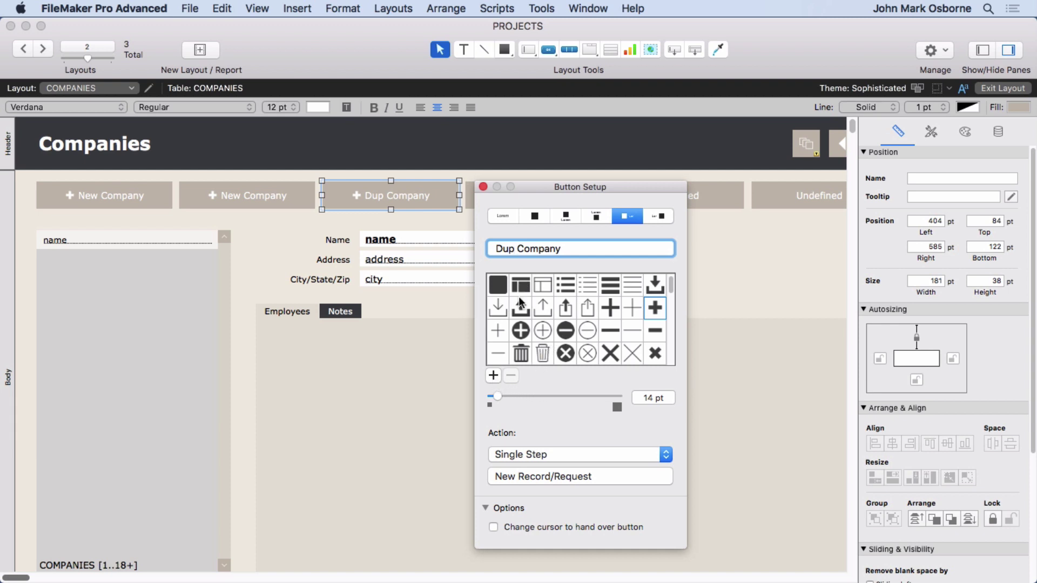
pyautogui.click(520, 329)
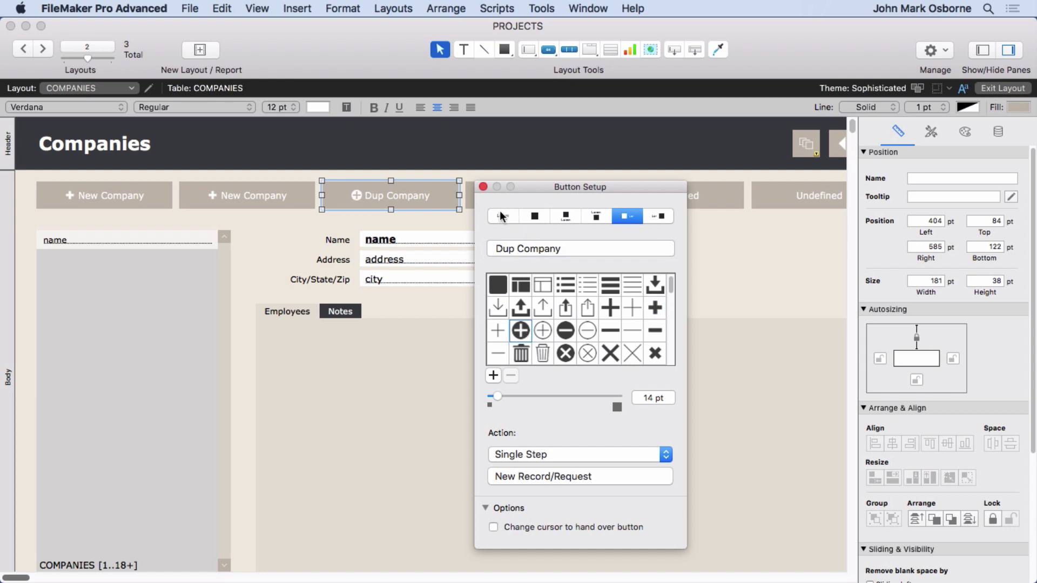
pyautogui.scroll(-3, 545, 293)
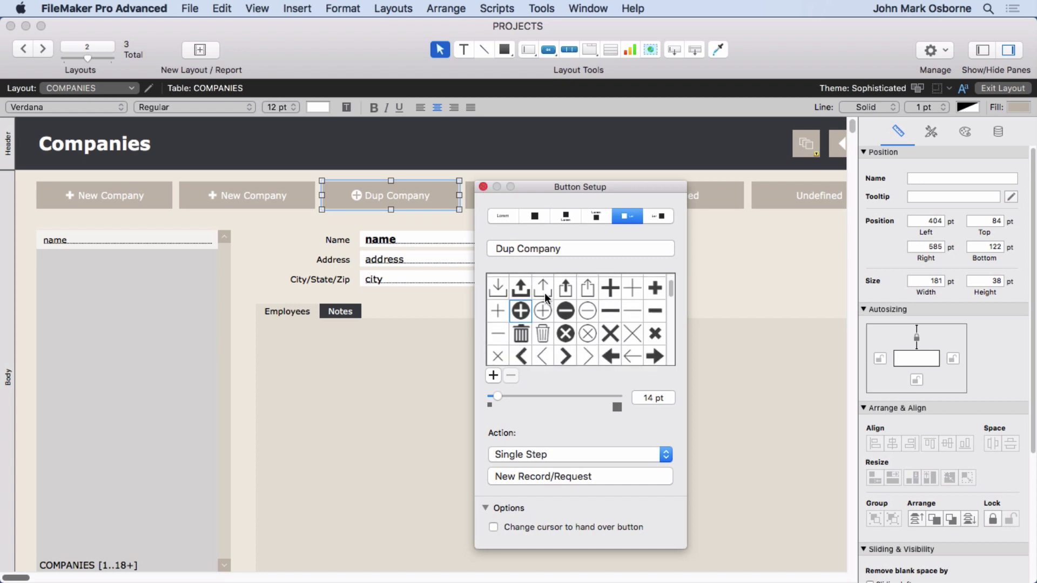
pyautogui.scroll(-5, 544, 296)
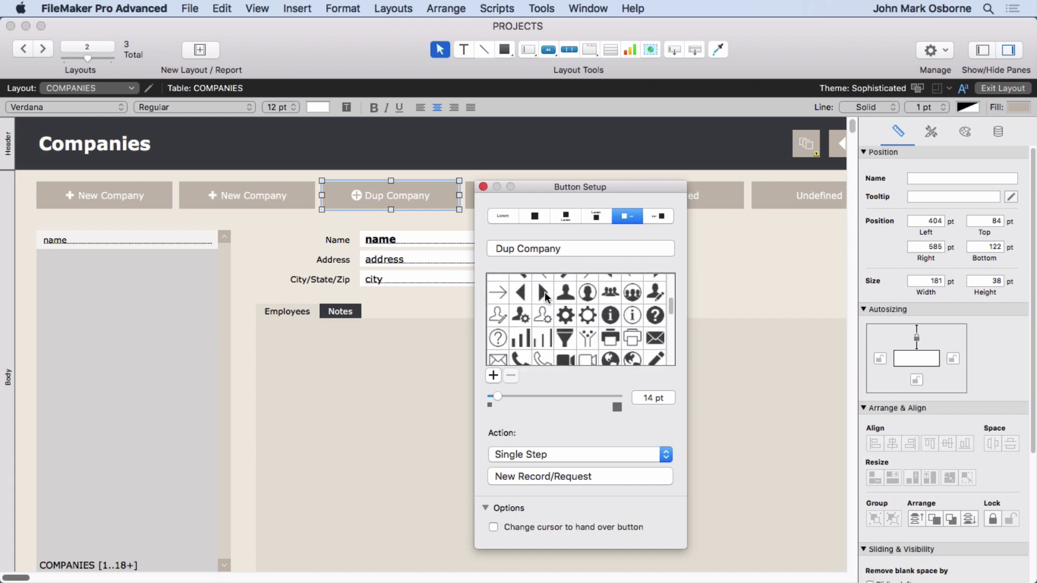
pyautogui.scroll(-3, 545, 296)
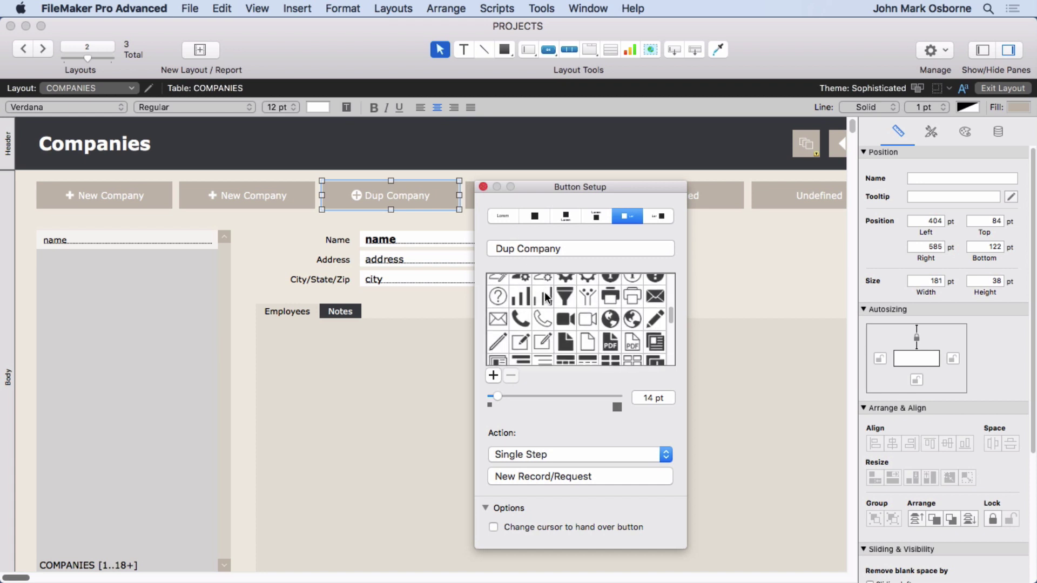
pyautogui.scroll(-3, 543, 296)
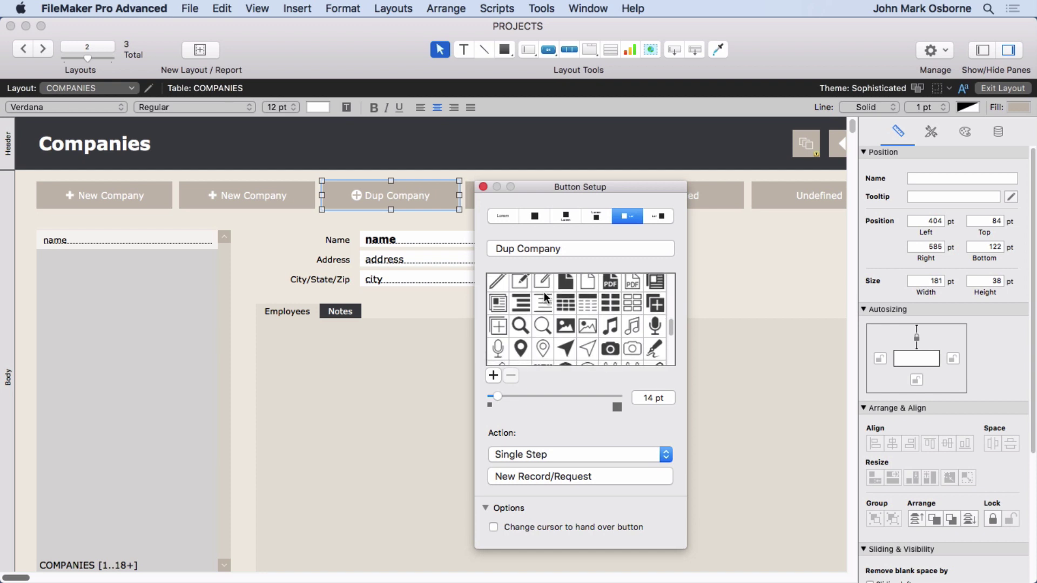
pyautogui.scroll(-2, 545, 293)
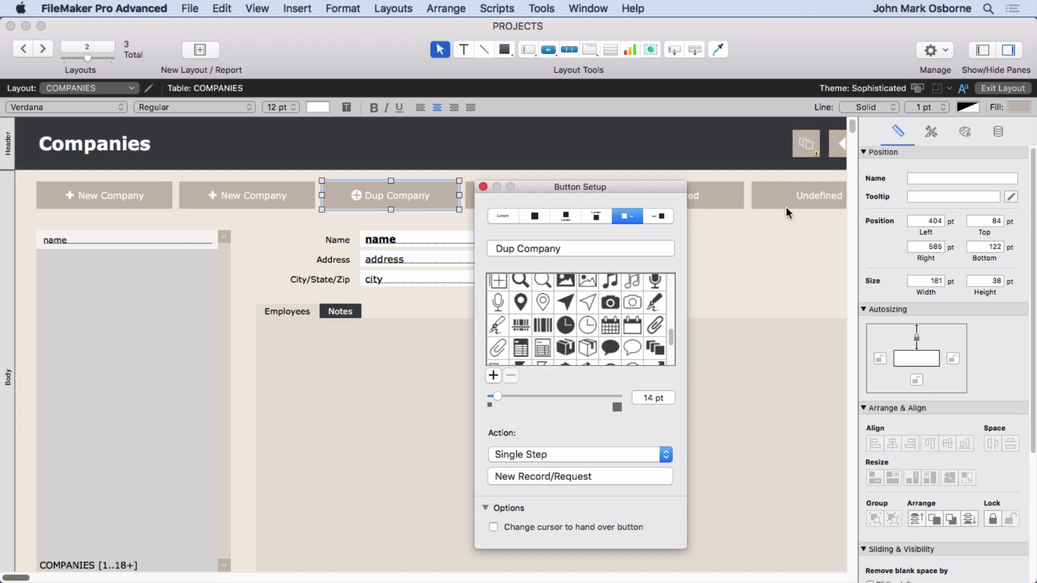
pyautogui.scroll(-1, 568, 342)
pyautogui.scroll(-1, 567, 338)
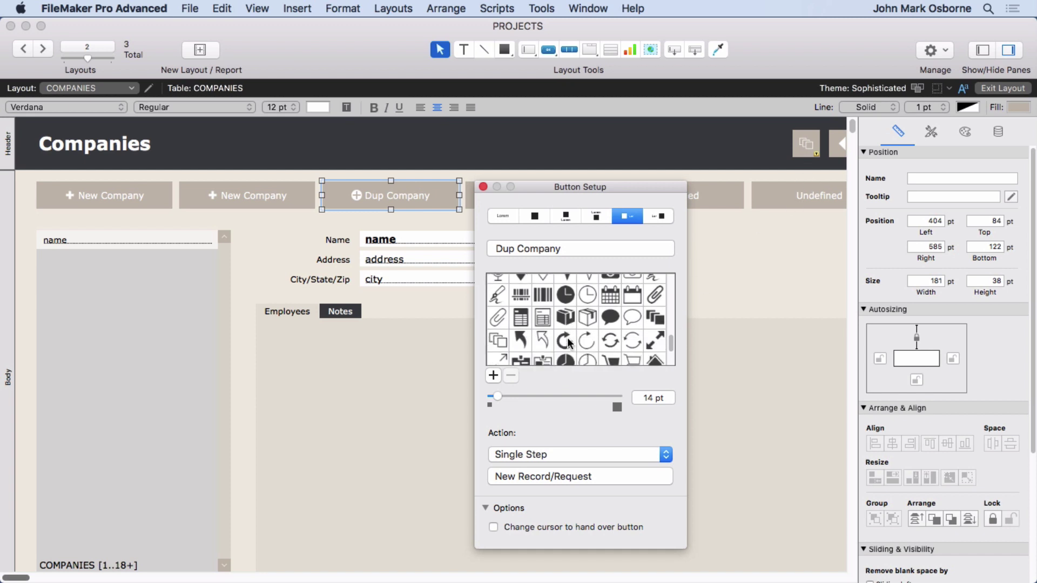
pyautogui.scroll(-2, 567, 339)
pyautogui.scroll(-2, 567, 340)
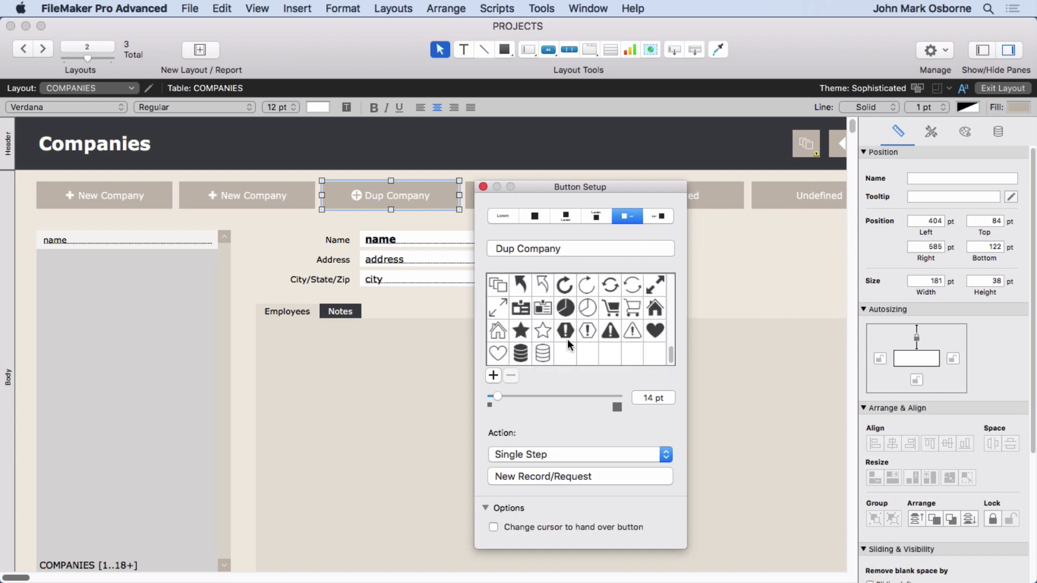
pyautogui.scroll(8, 567, 339)
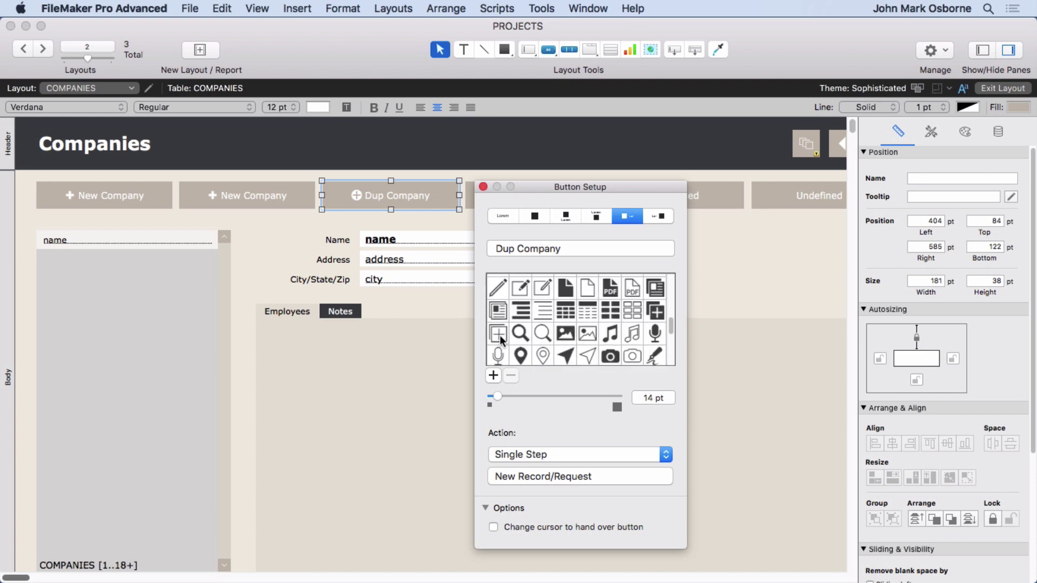
pyautogui.click(500, 335)
pyautogui.click(654, 312)
# Step: Change the Dup Company button's action step to Duplicate Record/Request
pyautogui.click(544, 475)
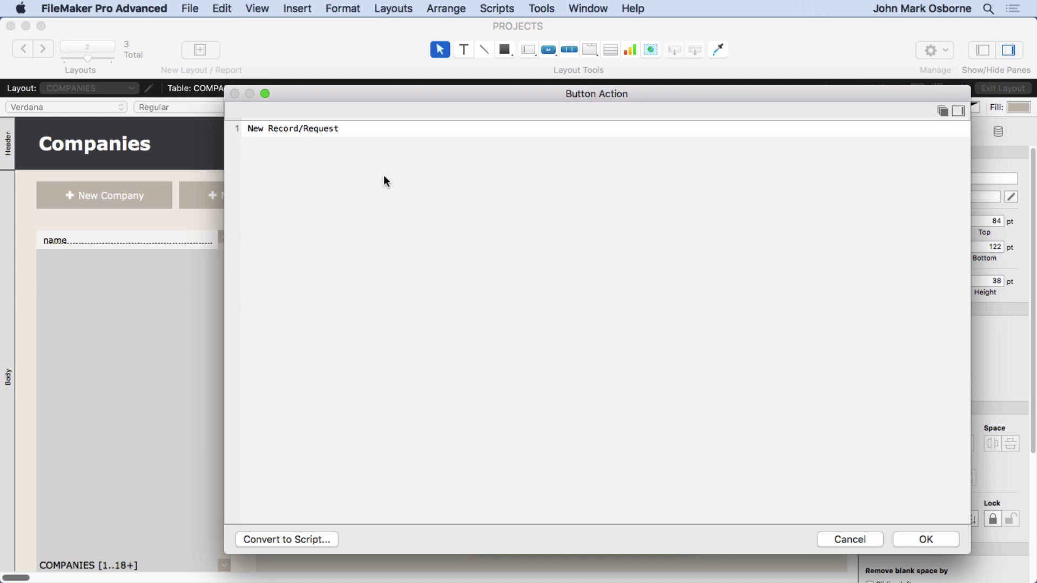
pyautogui.click(375, 132)
pyautogui.click(374, 131)
pyautogui.write('du')
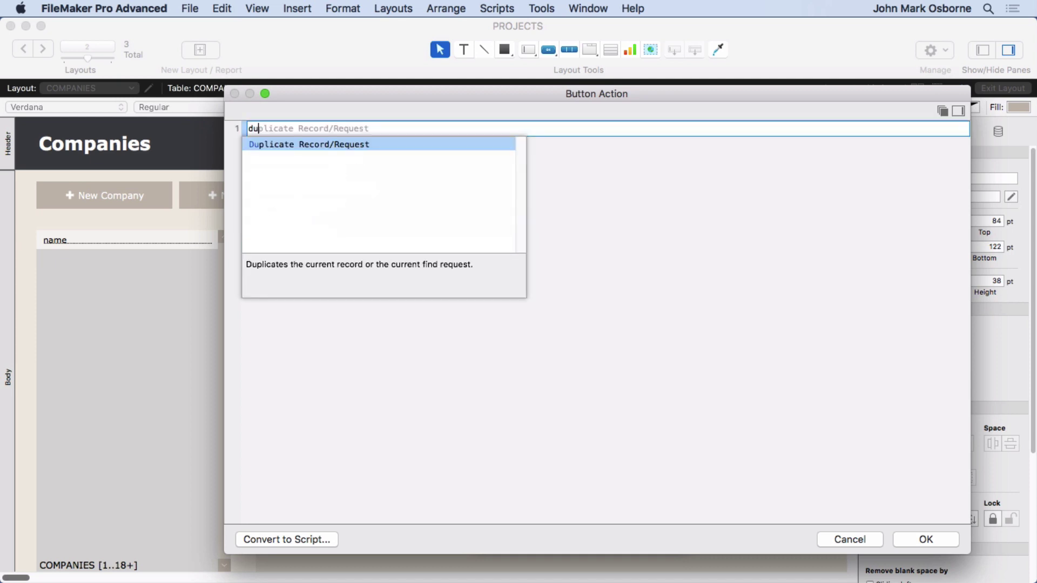
pyautogui.click(355, 142)
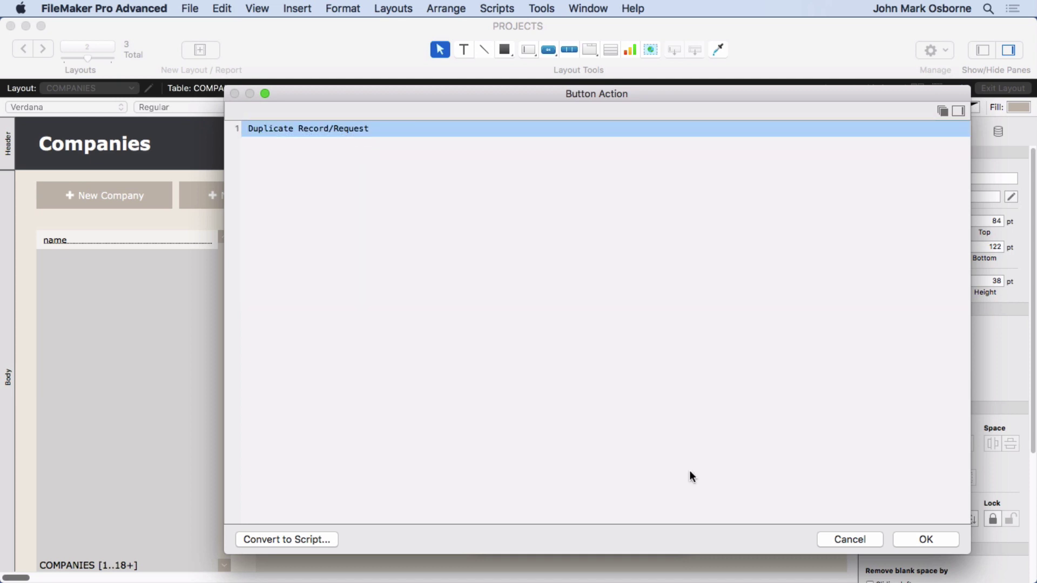
pyautogui.click(926, 540)
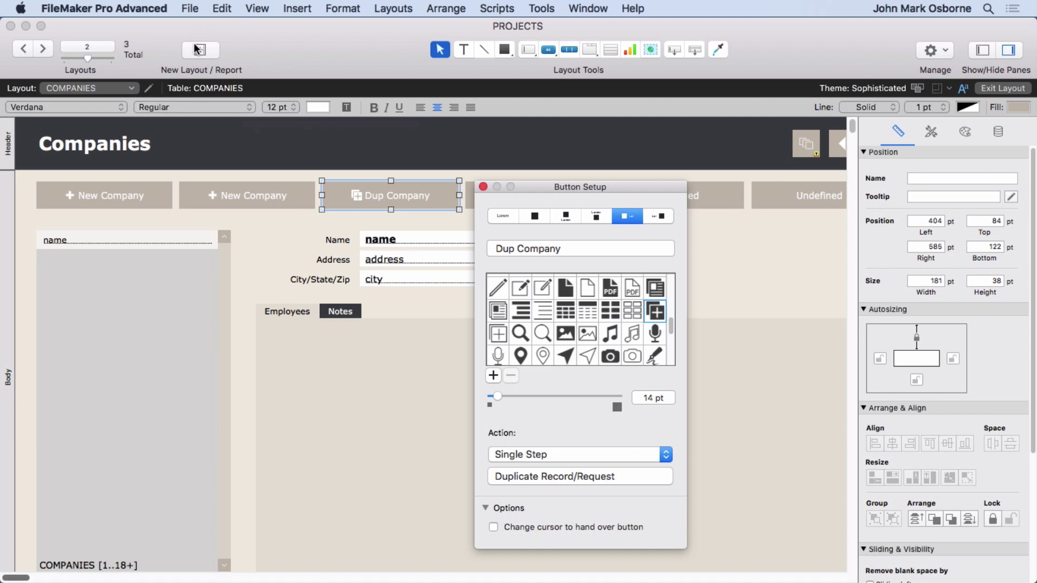
# Step: Relabel the second button 'Delete Company', set its action to Delete Record/Request, and give it a trash icon
pyautogui.doubleClick(252, 196)
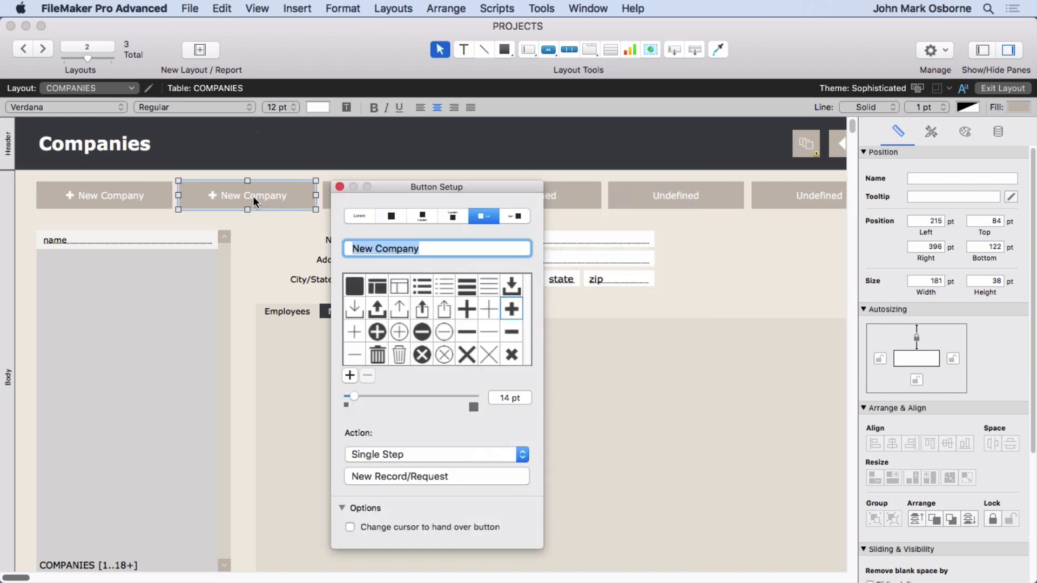
pyautogui.doubleClick(357, 248)
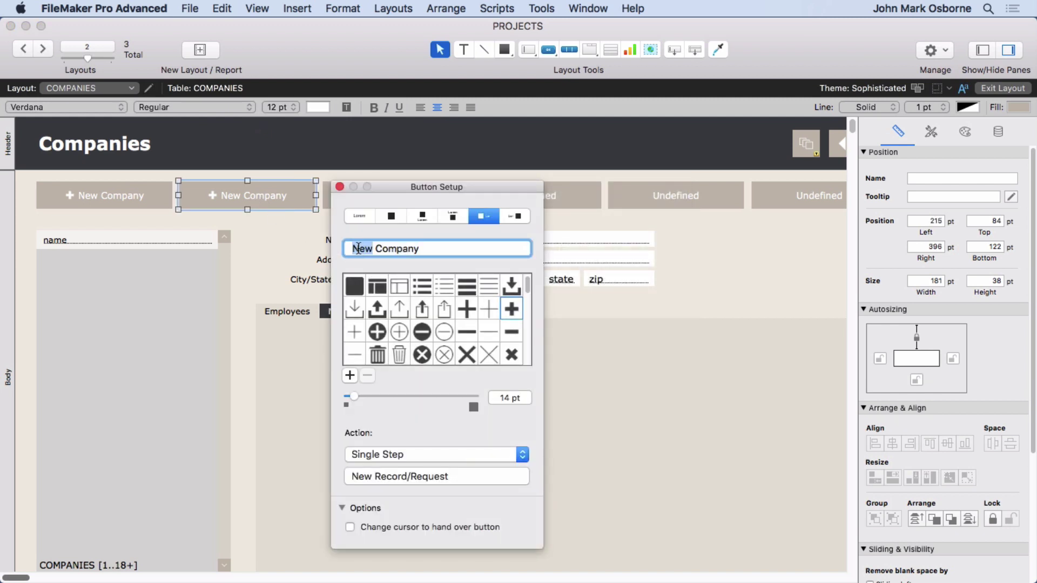
pyautogui.write('Delete')
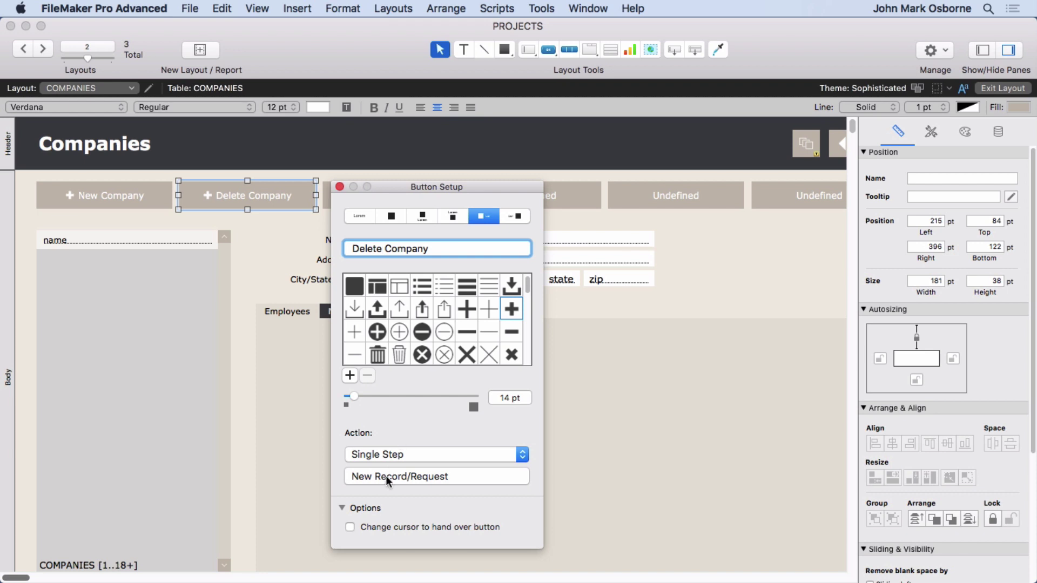
pyautogui.click(386, 476)
pyautogui.click(314, 134)
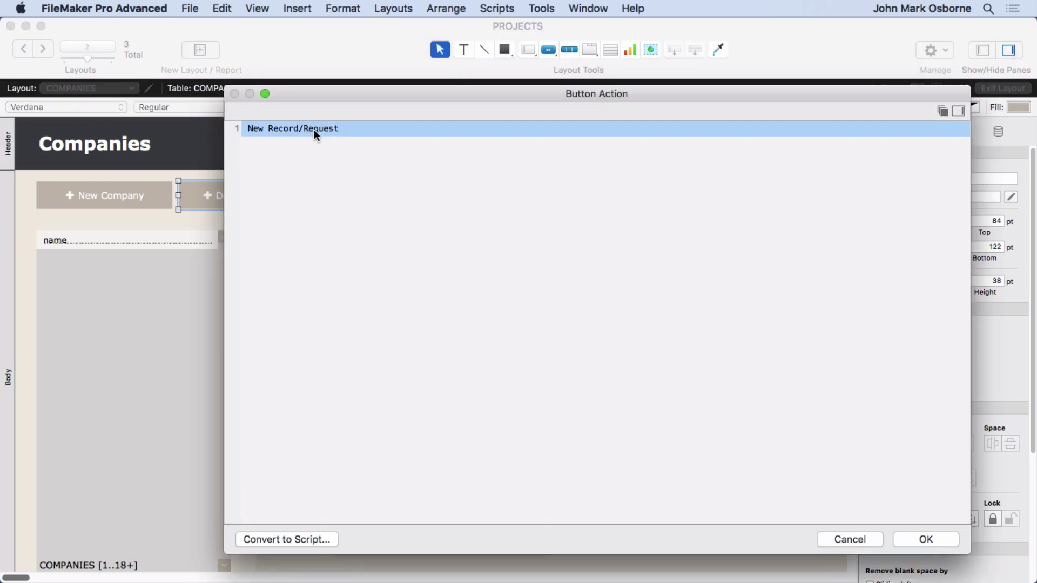
pyautogui.press('BackSpace')
pyautogui.write('dele')
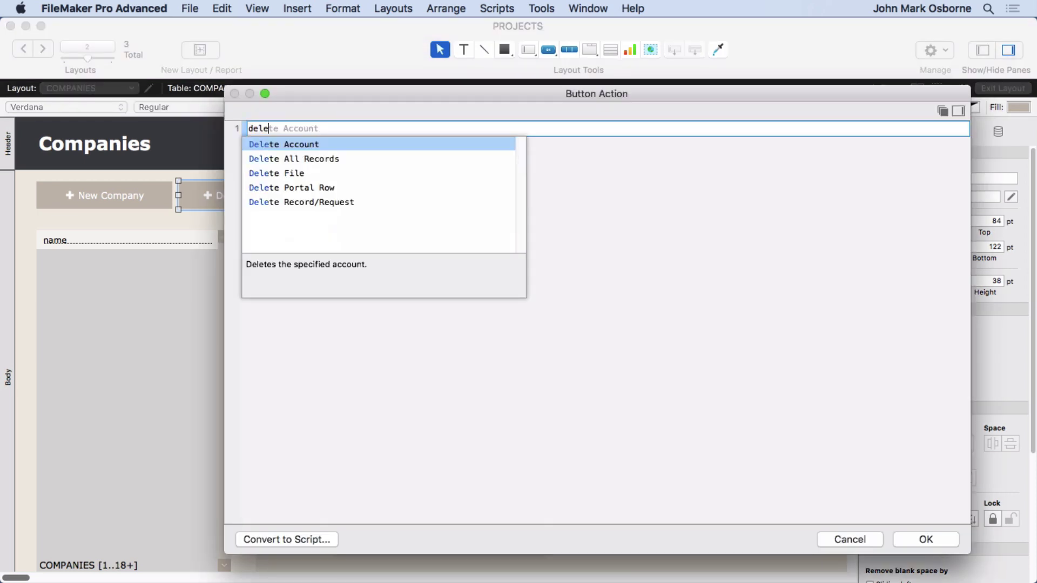
pyautogui.doubleClick(293, 199)
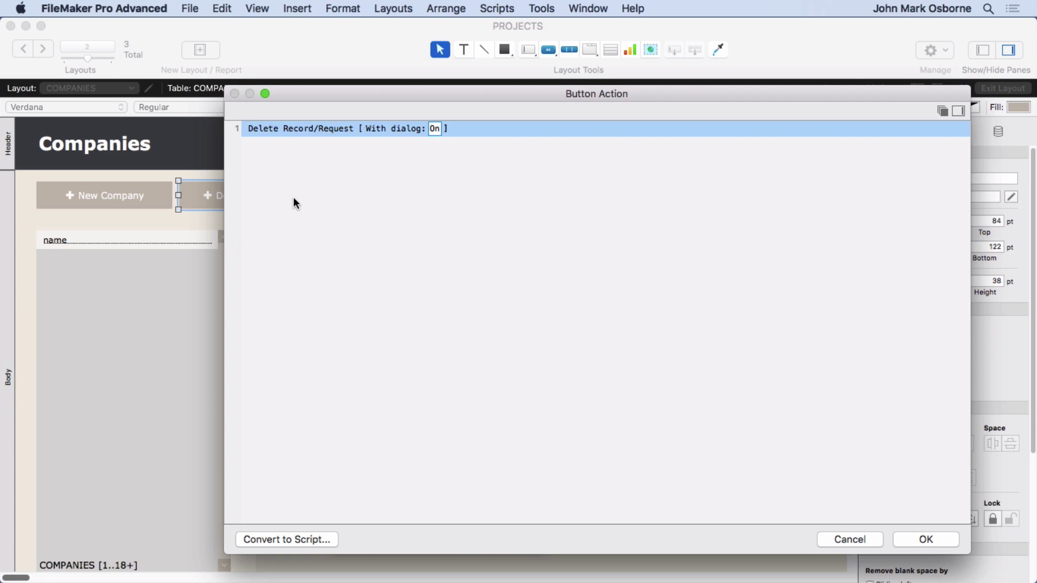
pyautogui.click(899, 539)
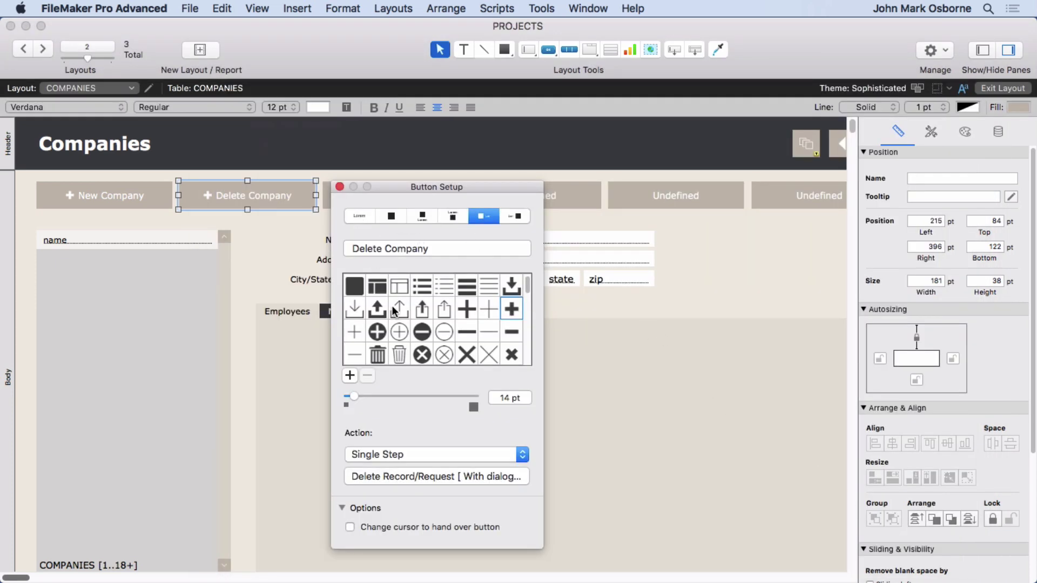
pyautogui.click(377, 356)
# Step: Set the Button: Icon fill on the Delete Company button to red in the Inspector's Appearance tab
pyautogui.click(340, 187)
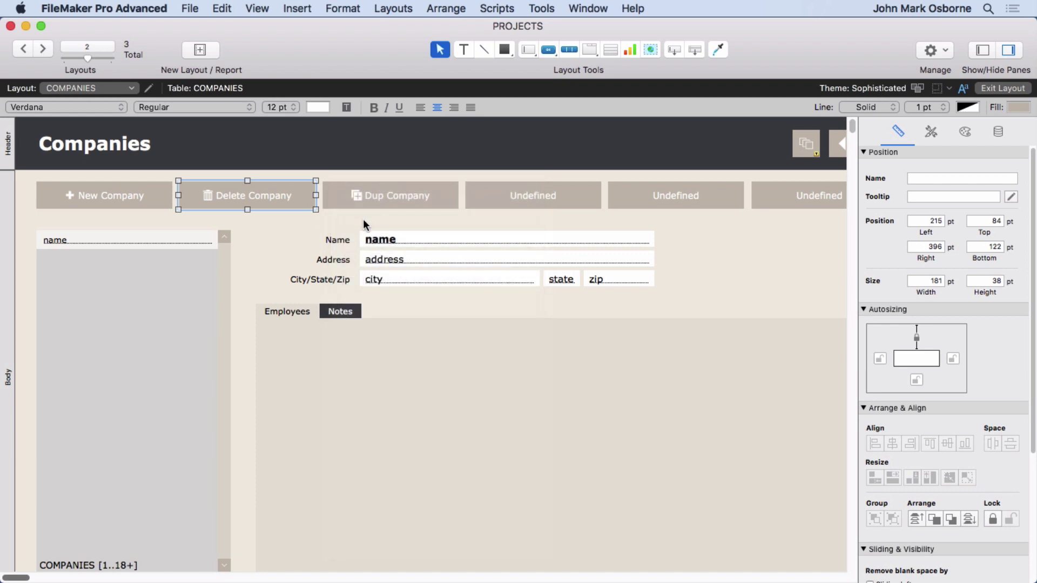
pyautogui.click(964, 132)
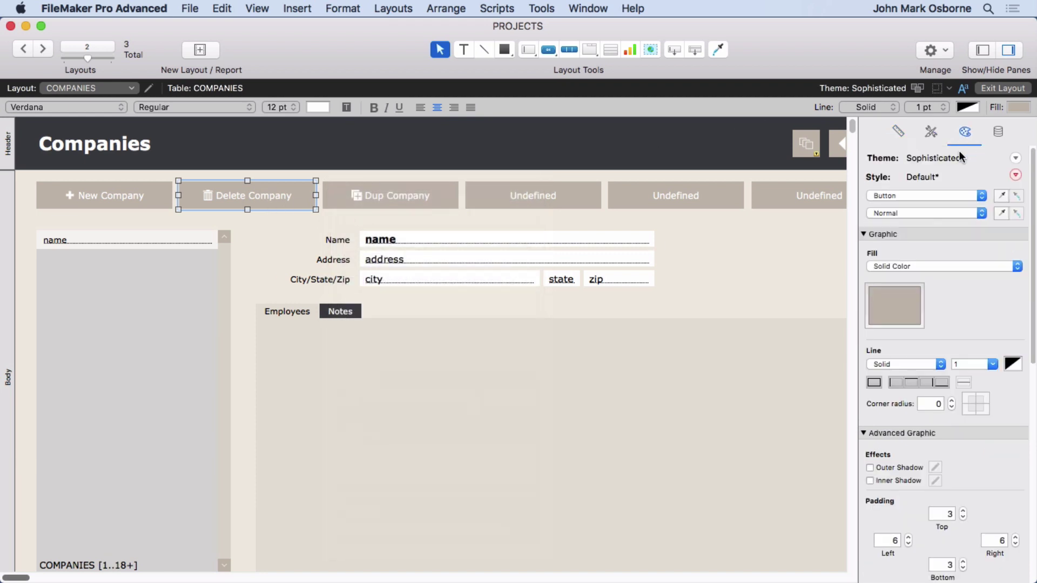
pyautogui.click(886, 196)
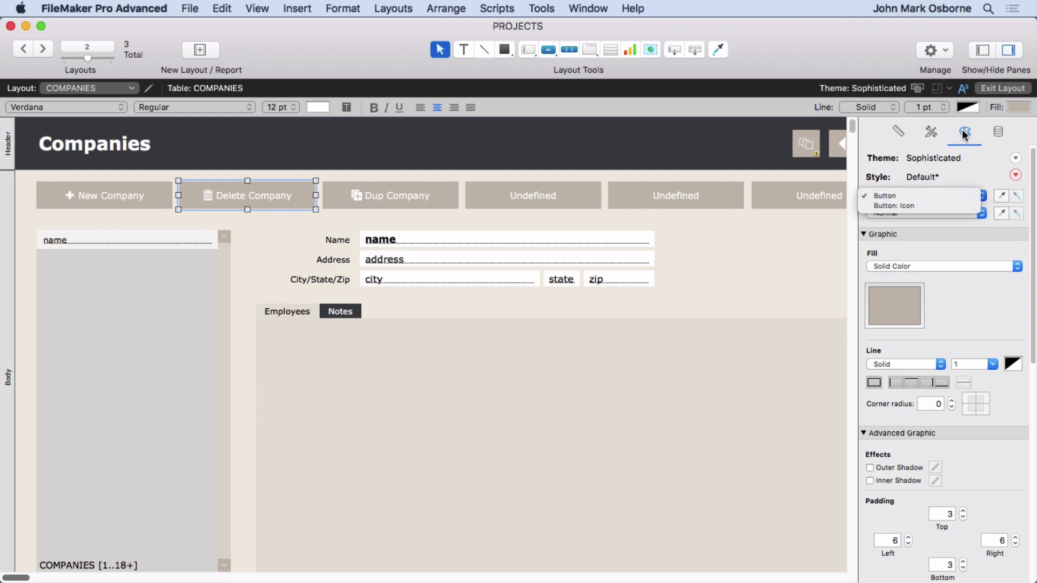
pyautogui.click(899, 206)
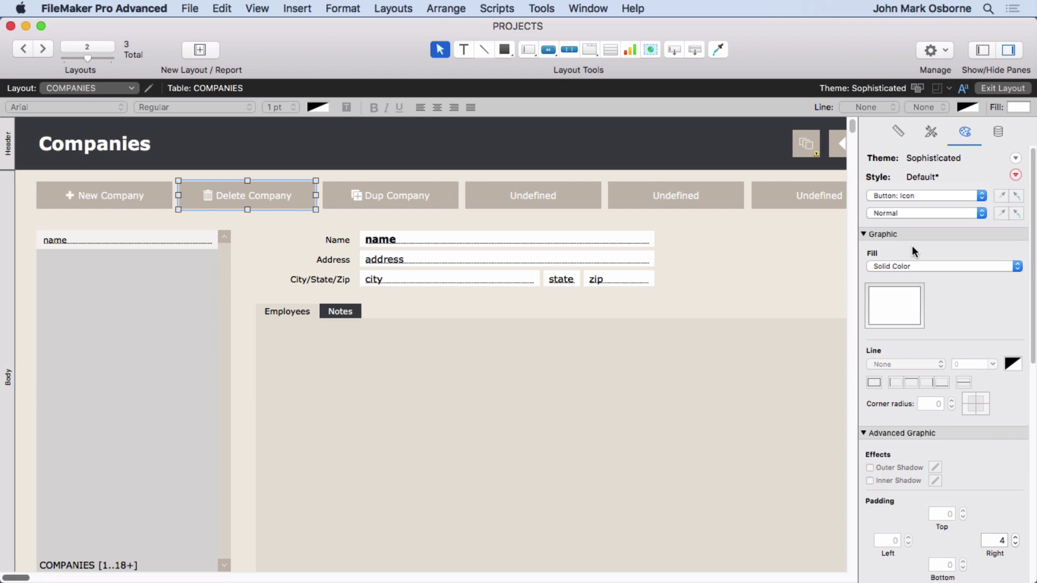
pyautogui.click(891, 301)
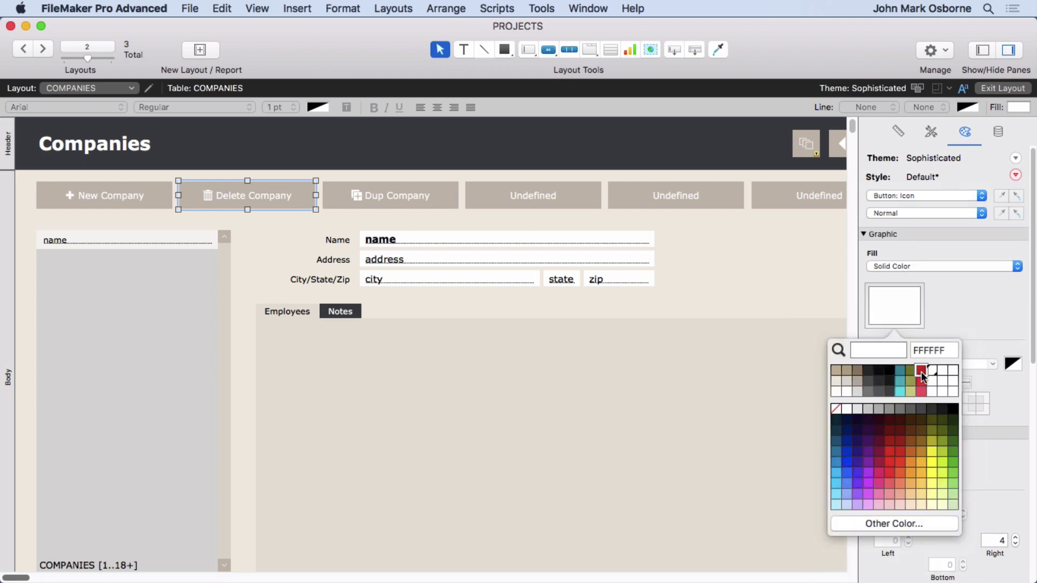
pyautogui.click(922, 372)
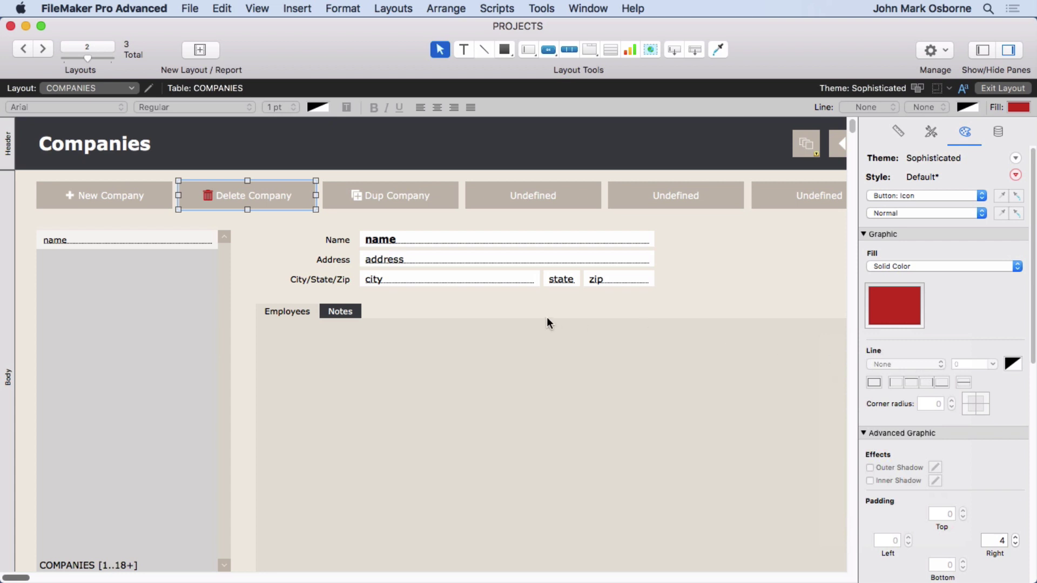
pyautogui.click(140, 198)
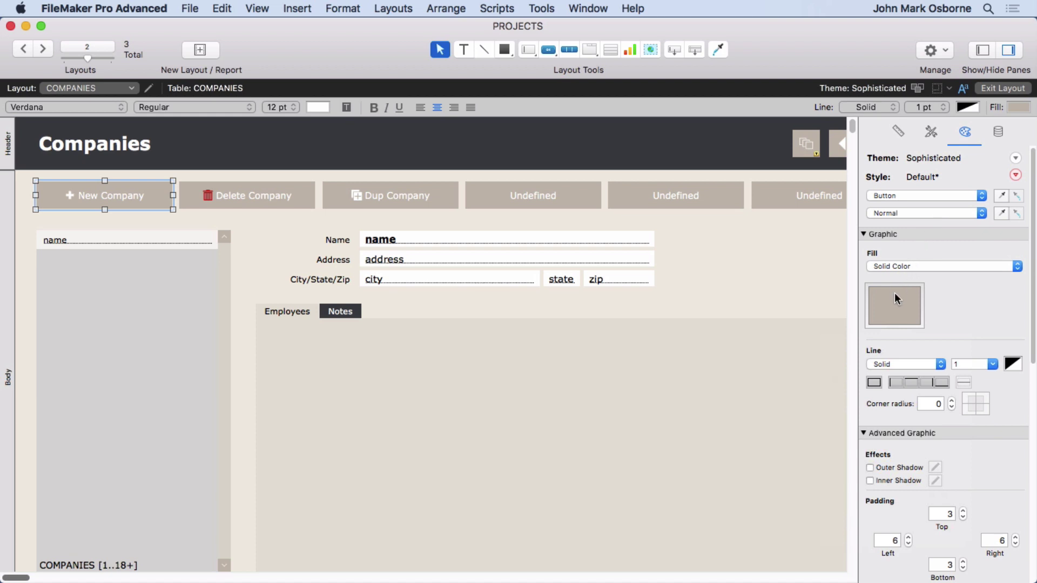
# Step: Set the Button: Icon fill of the New Company button to the olive swatch, then deselect it
pyautogui.click(890, 198)
pyautogui.click(891, 203)
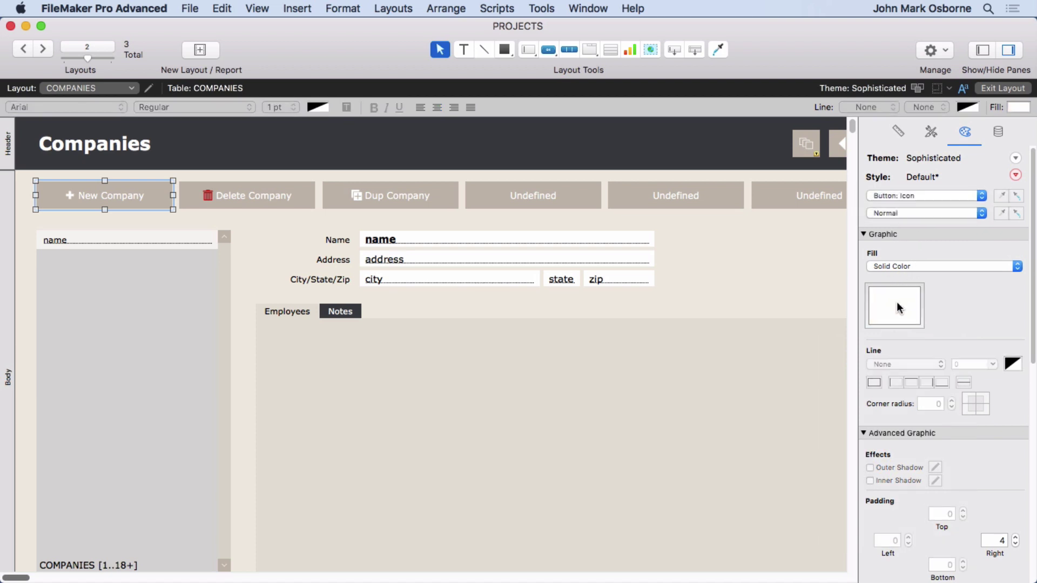
pyautogui.click(897, 302)
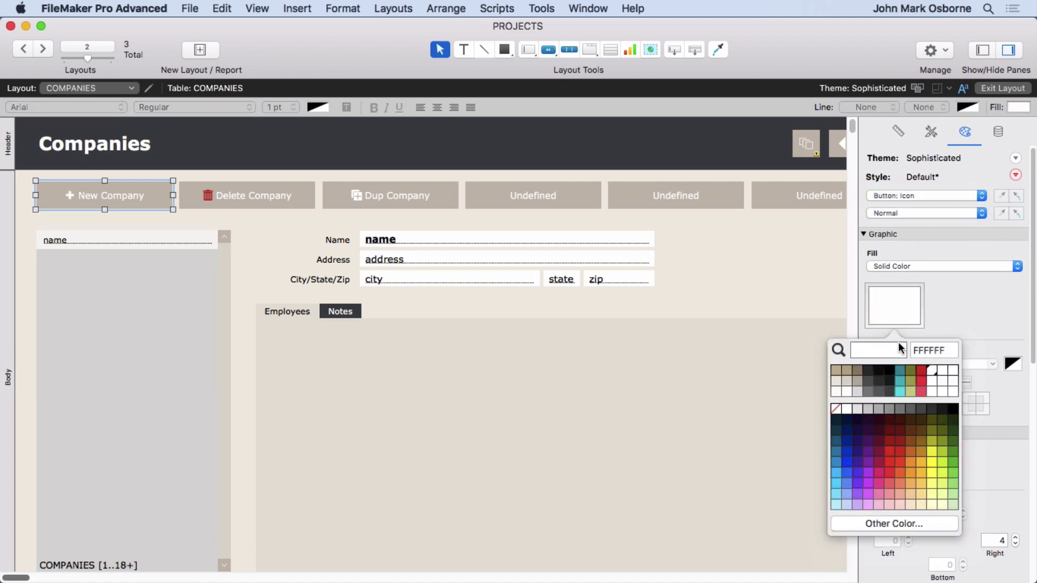
pyautogui.click(910, 371)
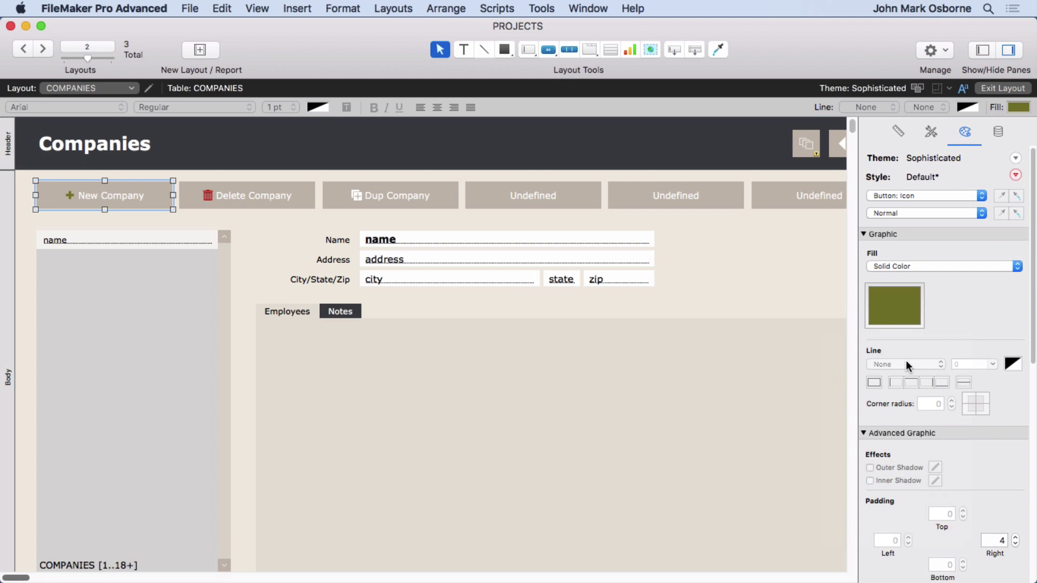
pyautogui.click(799, 258)
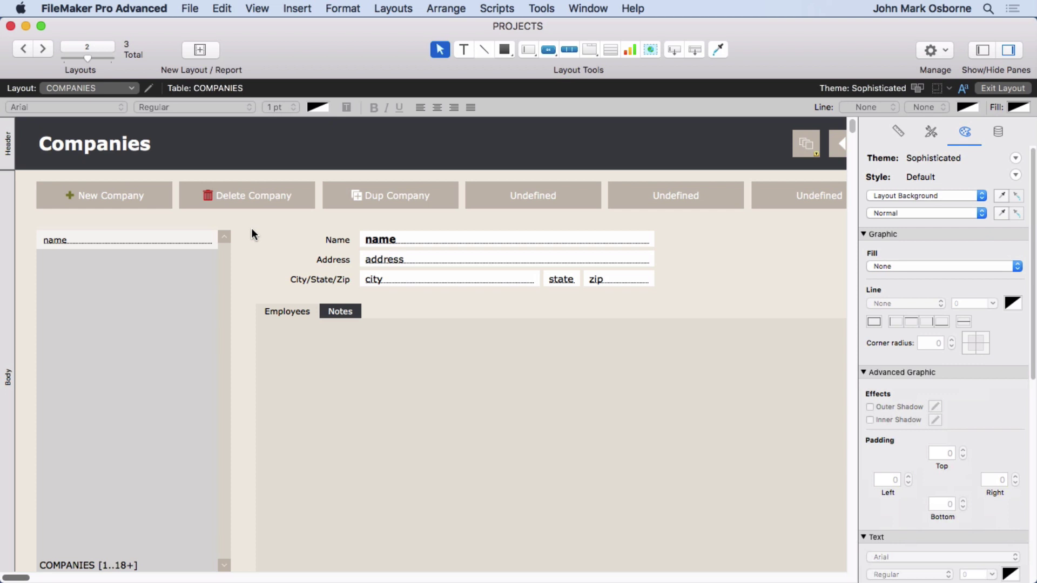
# Step: Switch to Browse mode and try Zoom In, Actual Size and Zoom Out, ending at Actual Size
pyautogui.click(261, 8)
pyautogui.click(264, 27)
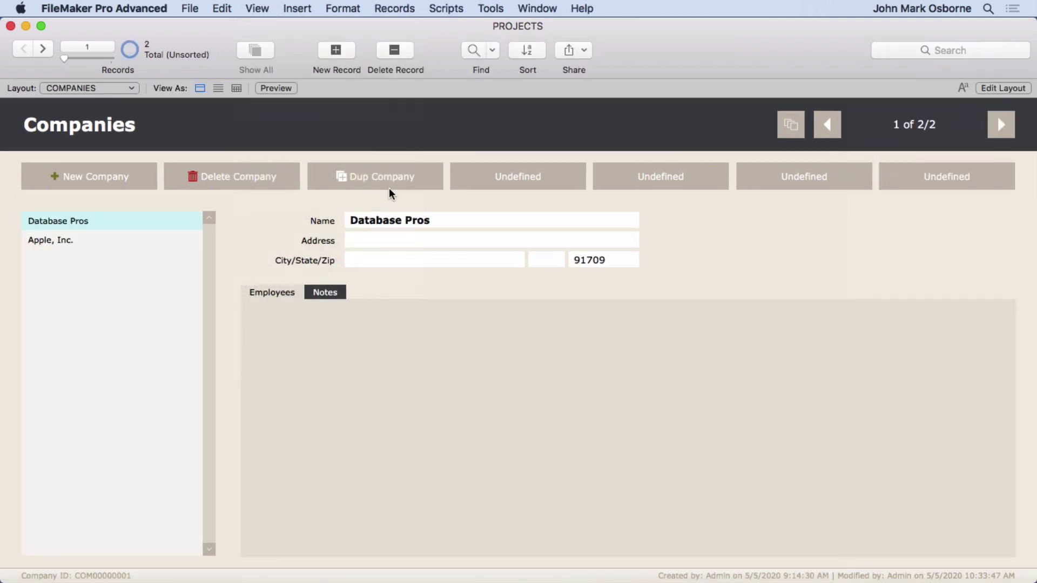
pyautogui.click(254, 8)
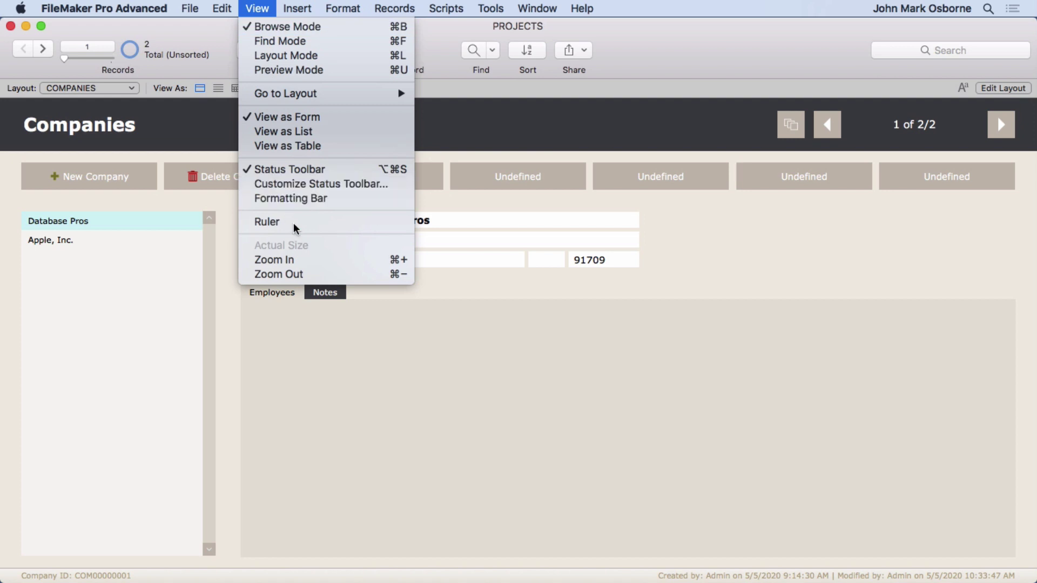
pyautogui.click(305, 261)
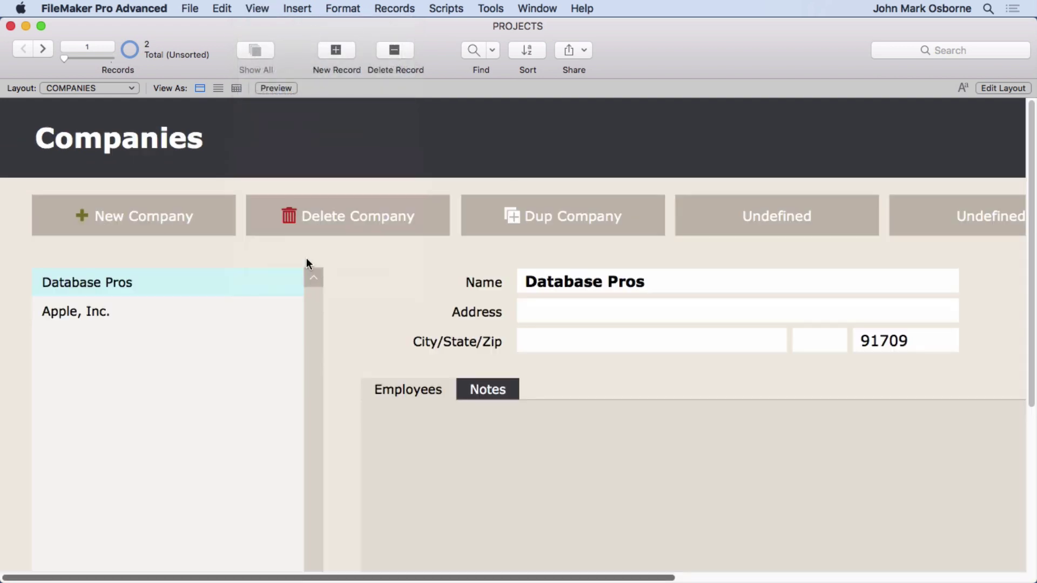
pyautogui.click(257, 8)
pyautogui.click(278, 245)
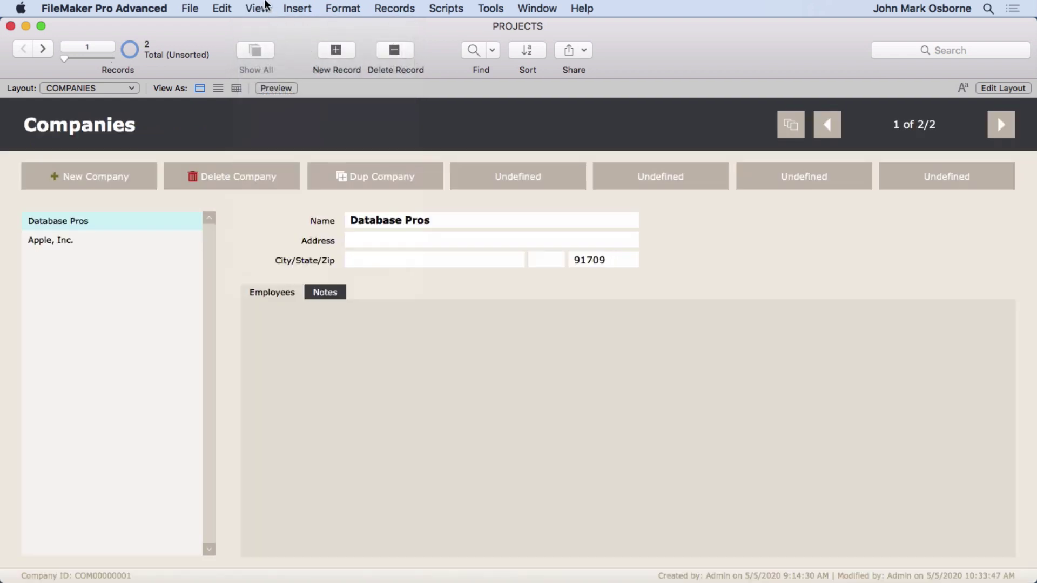
pyautogui.click(257, 8)
pyautogui.click(269, 275)
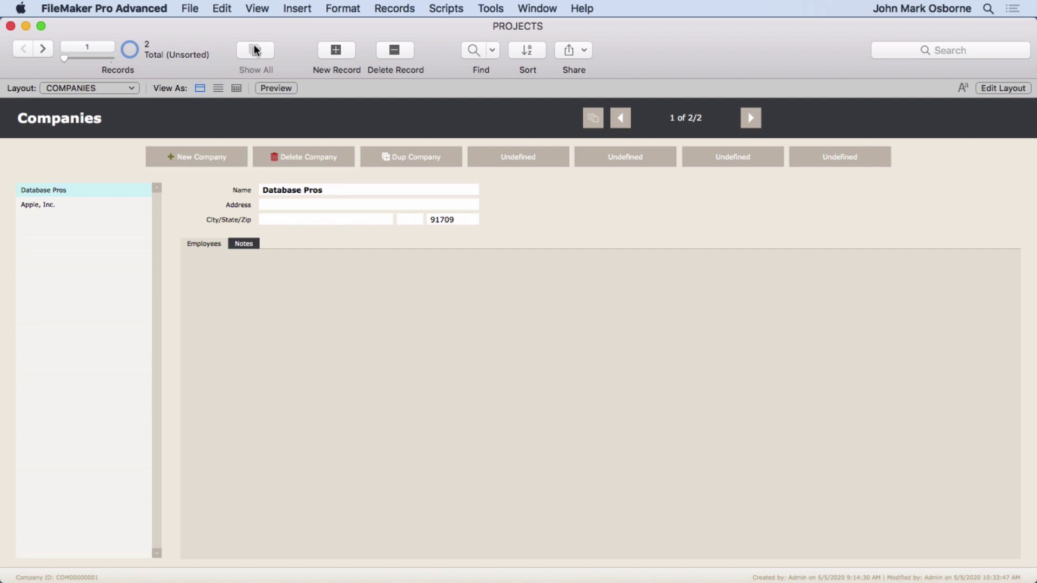
pyautogui.click(264, 7)
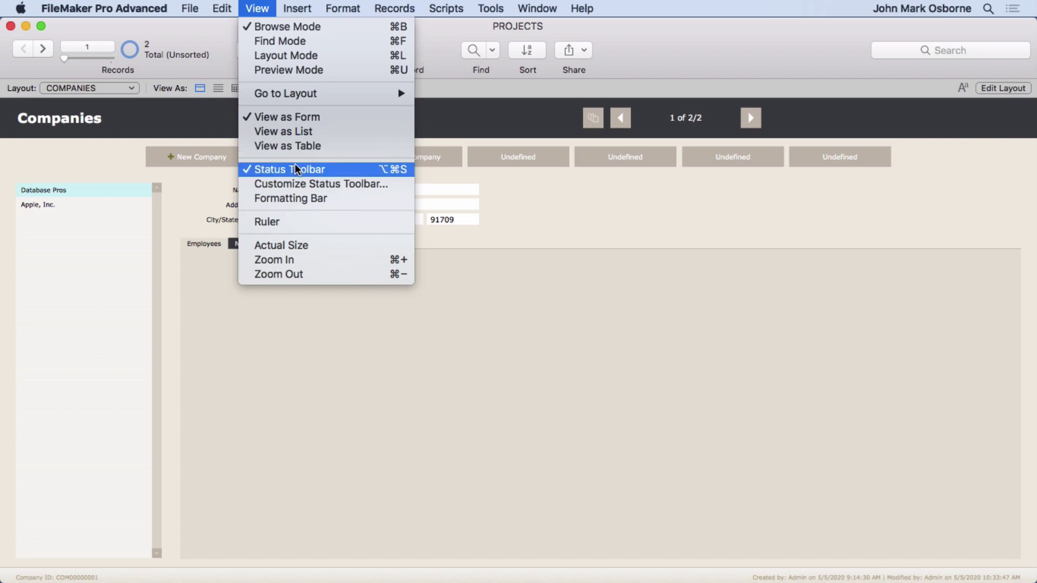
pyautogui.click(287, 247)
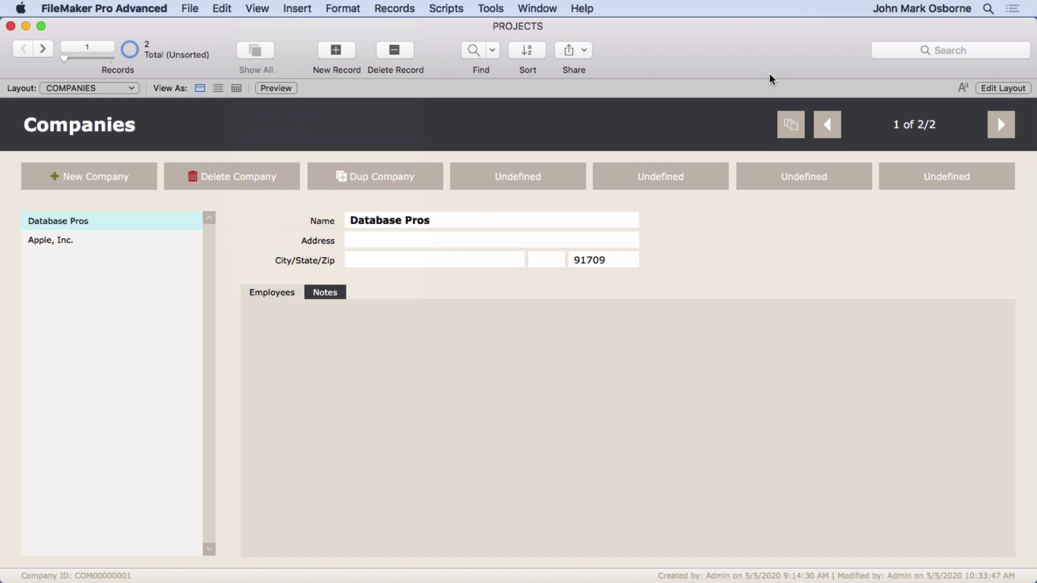
# Step: Return to Layout mode and nudge the Employees/Notes tab panel up one point
pyautogui.click(998, 88)
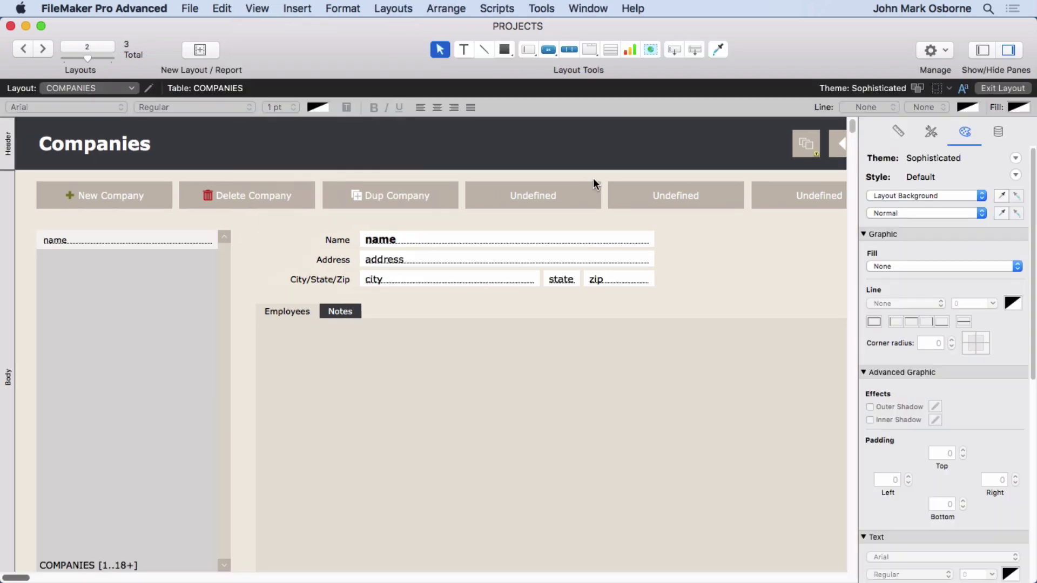
pyautogui.scroll(-2, 593, 177)
pyautogui.click(435, 334)
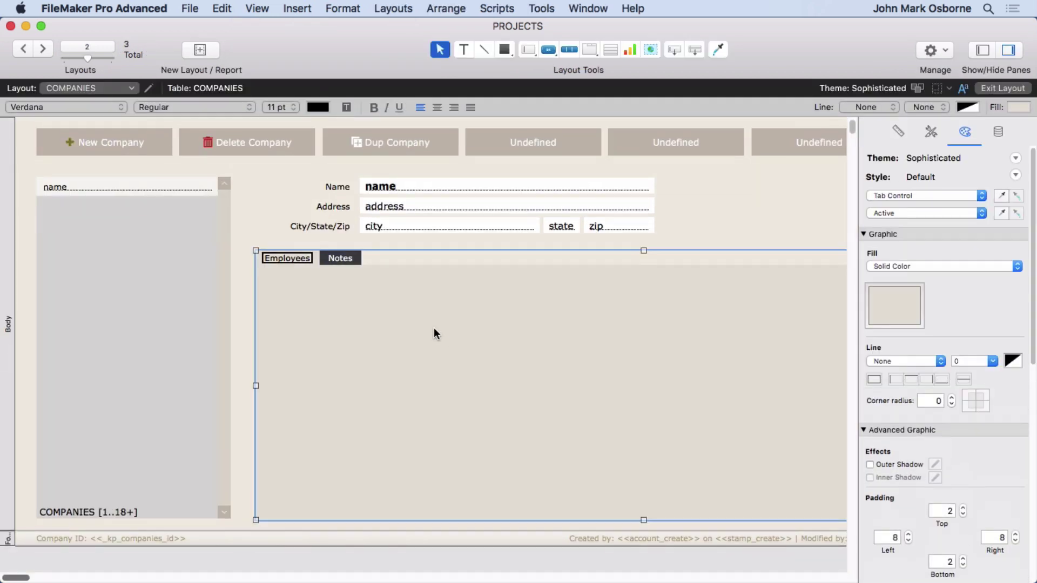
pyautogui.press('Up')
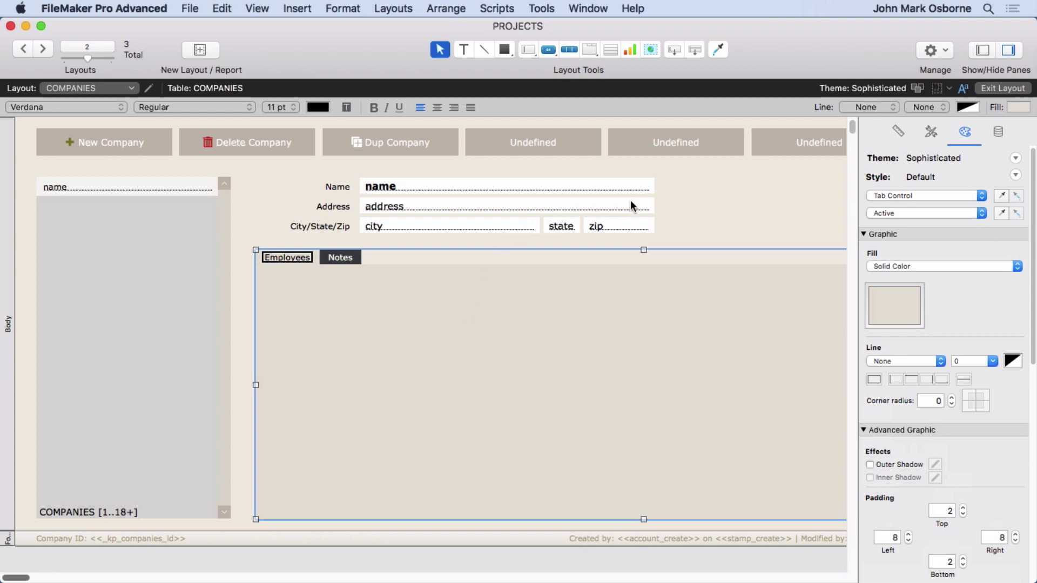
pyautogui.click(695, 198)
pyautogui.click(257, 8)
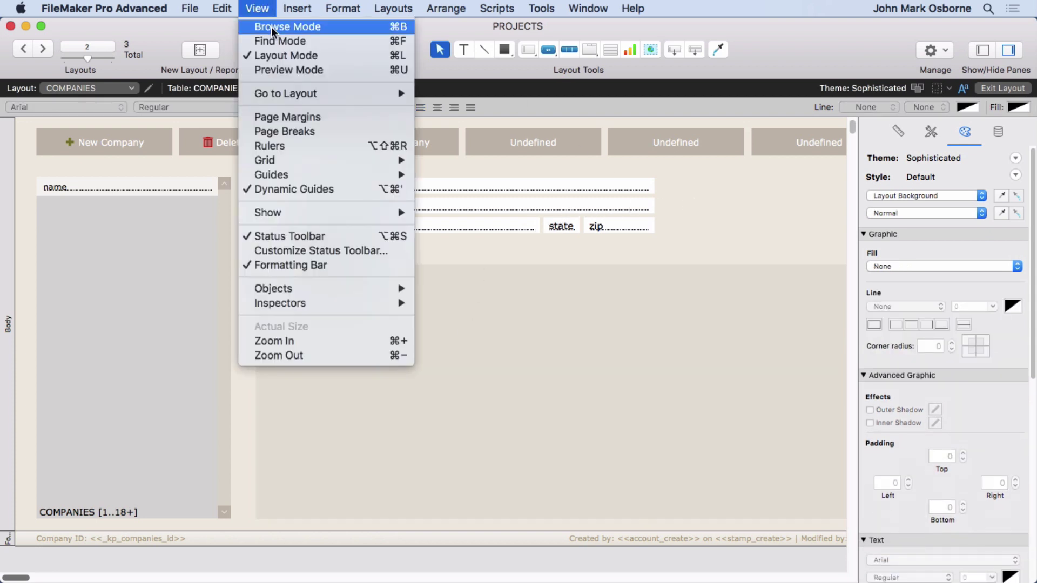